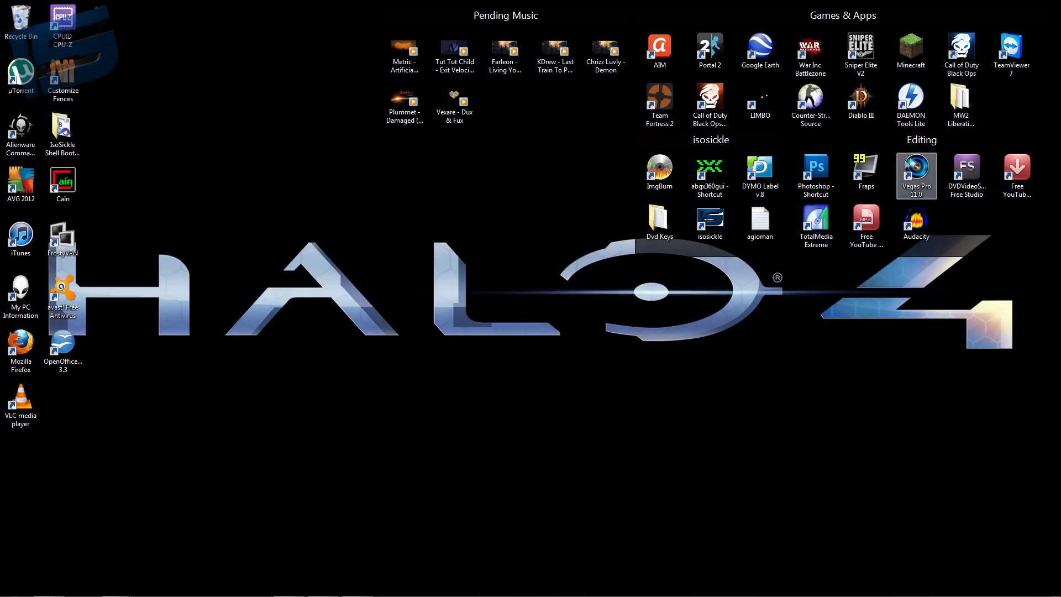
Open the MW2 Liberation Mods folder from the desktop and move its window higher
click(965, 117)
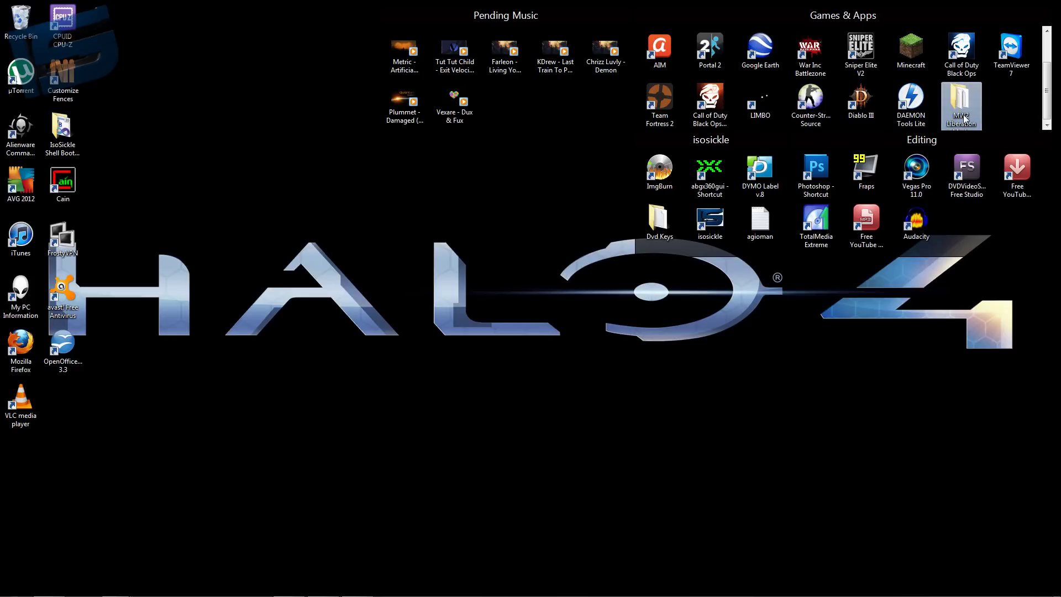
double_click(963, 117)
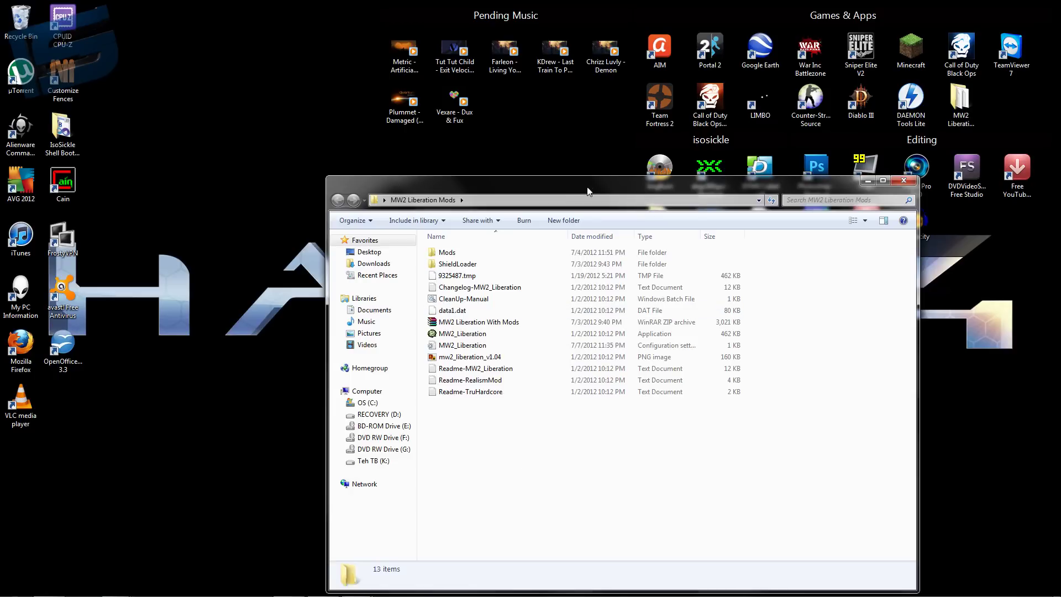
drag(587, 191, 544, 137)
mouse_move(481, 267)
mouse_down()
mouse_move(478, 259)
mouse_move(478, 270)
mouse_move(458, 271)
mouse_move(470, 275)
mouse_up()
Open the MW2_Liberation configuration file in Notepad
click(541, 334)
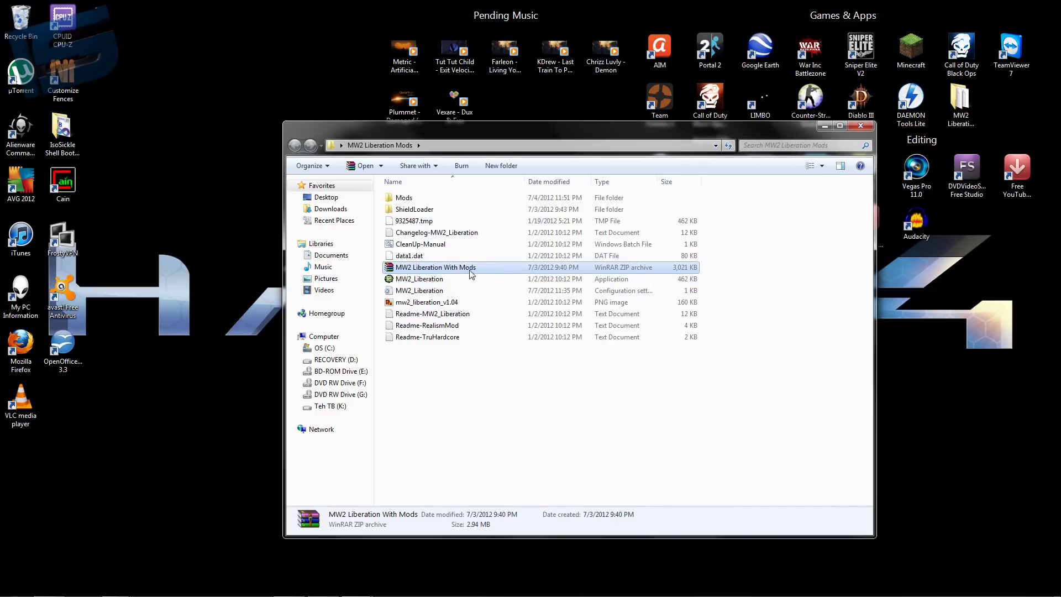
click(513, 382)
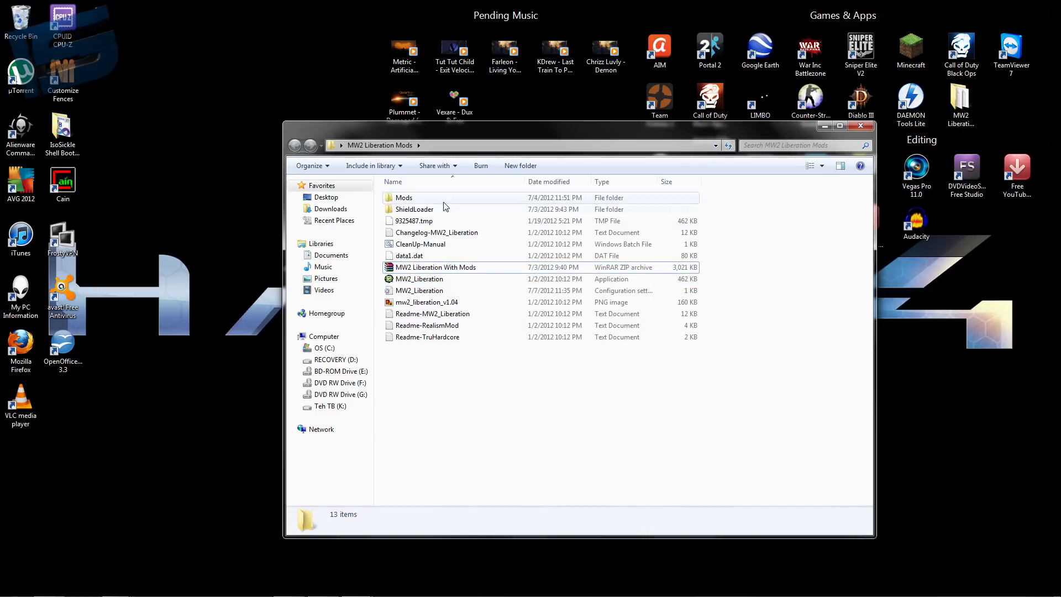
click(434, 280)
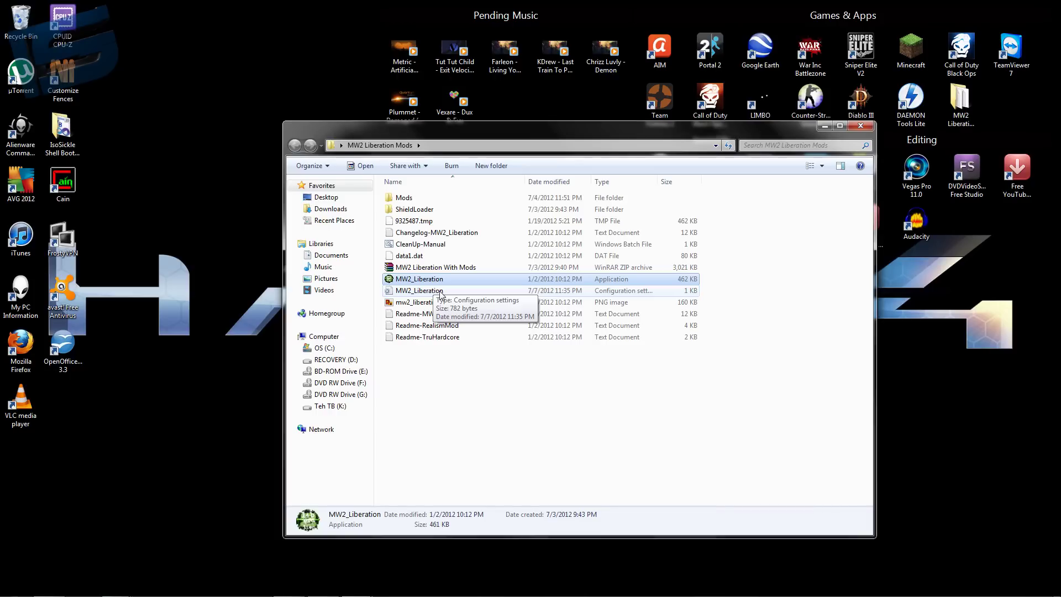
click(440, 292)
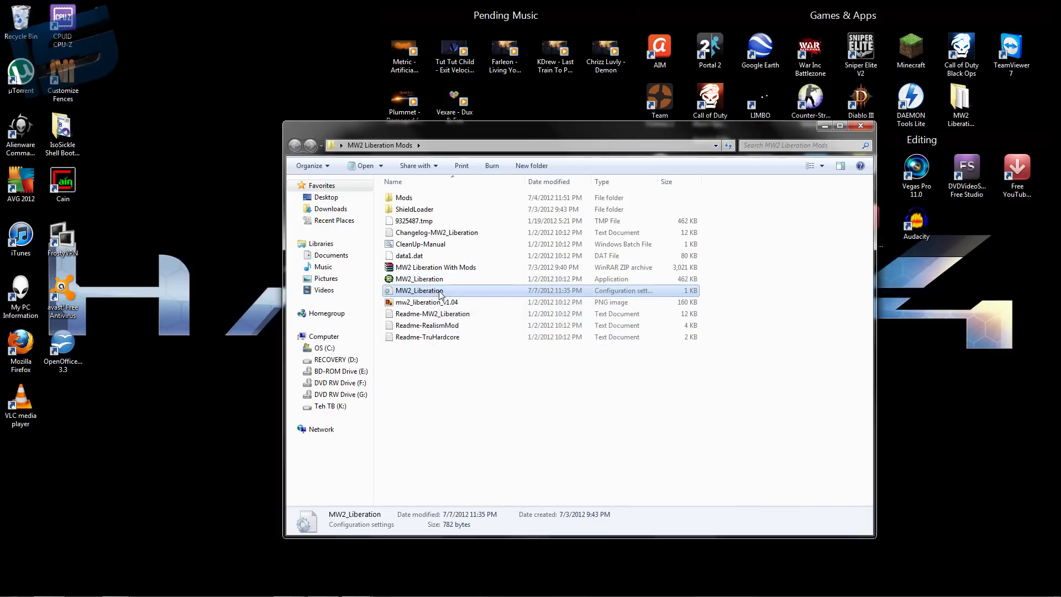
double_click(430, 290)
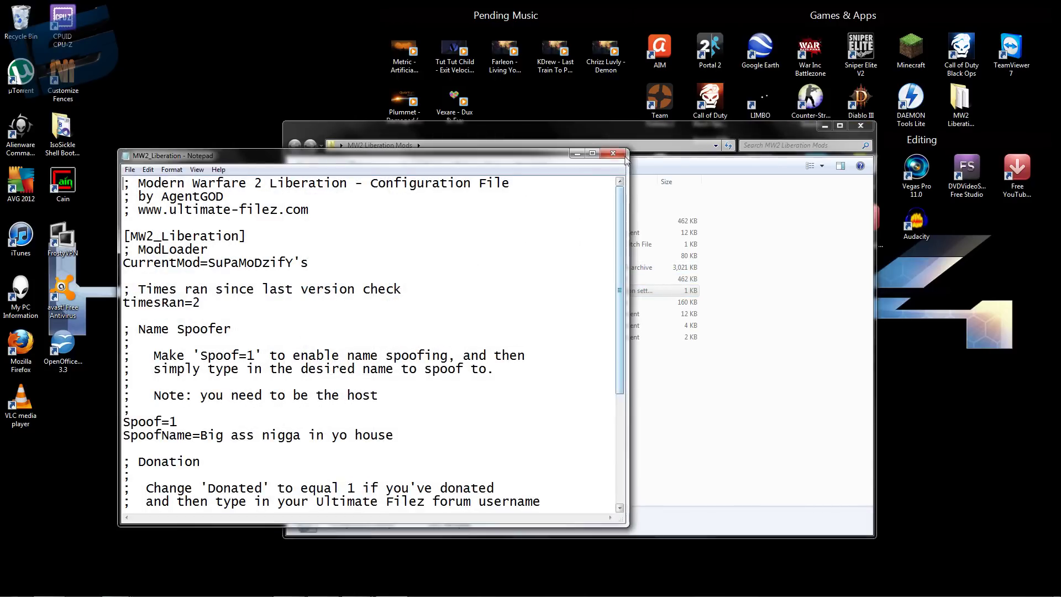
drag(547, 159, 486, 80)
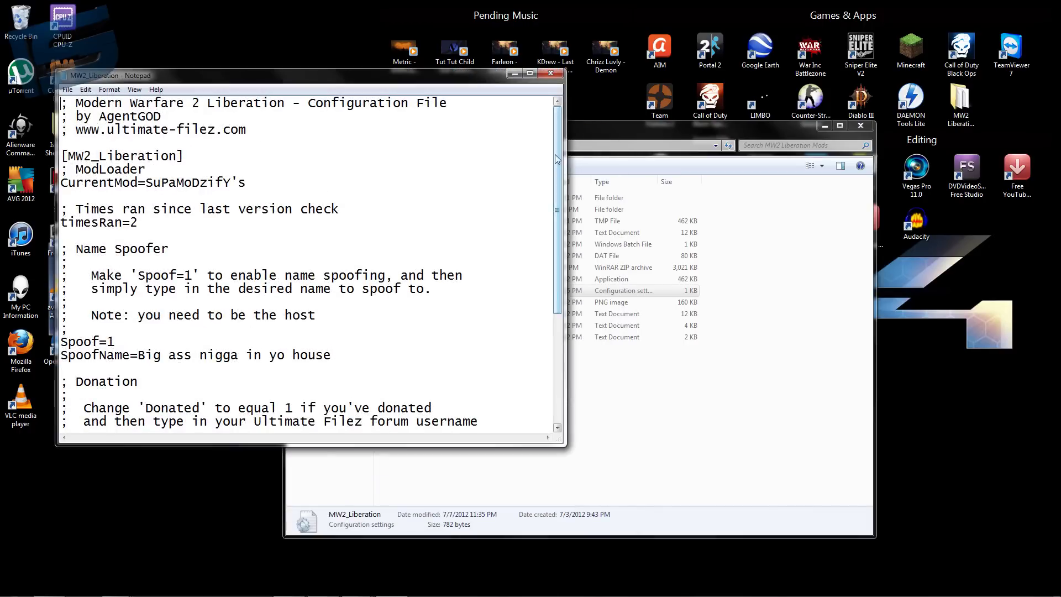
scroll(555, 184, down, 1)
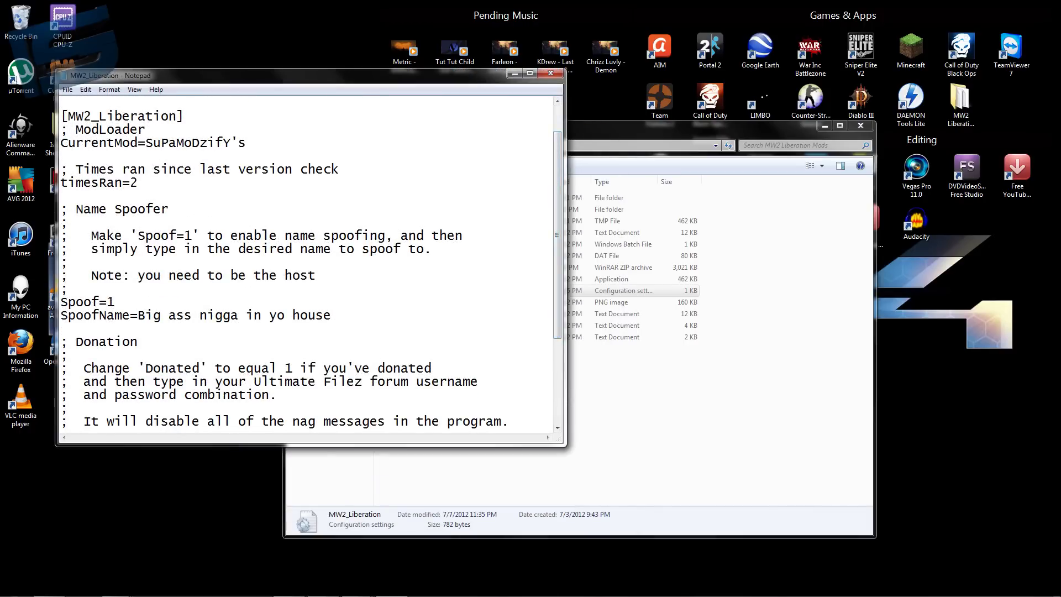
Change Spoof=1 to Spoof=0 in MW2_Liberation.ini, save it, and close Notepad
drag(332, 315, 168, 315)
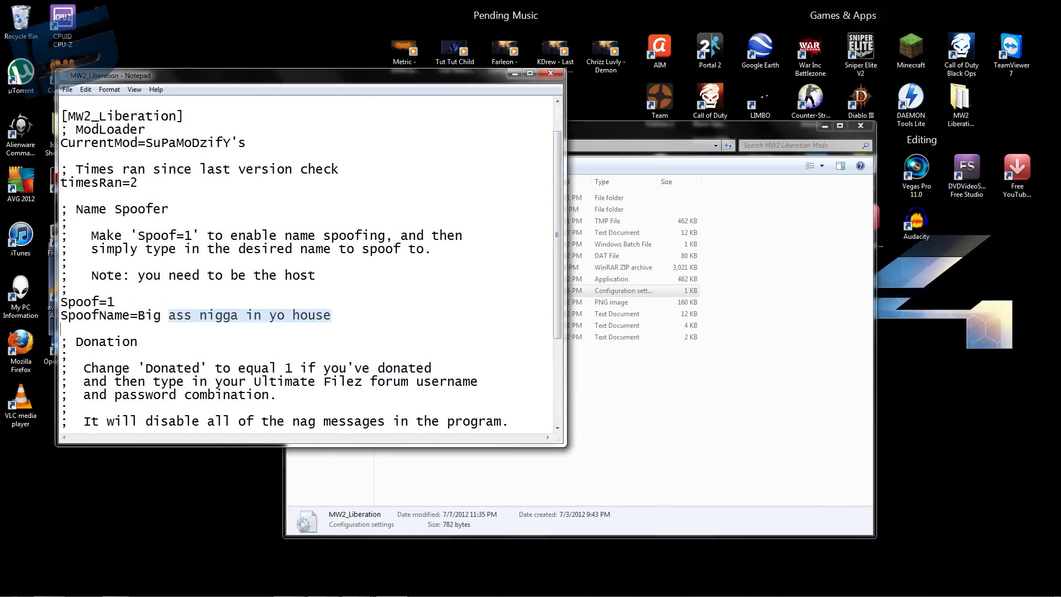
click(61, 328)
text(0)
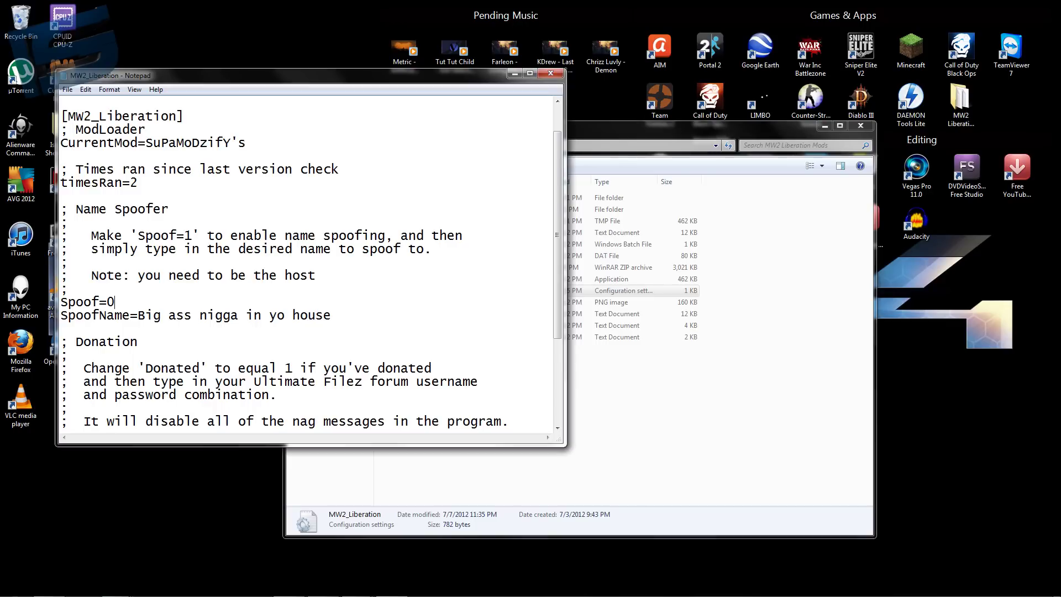
click(68, 90)
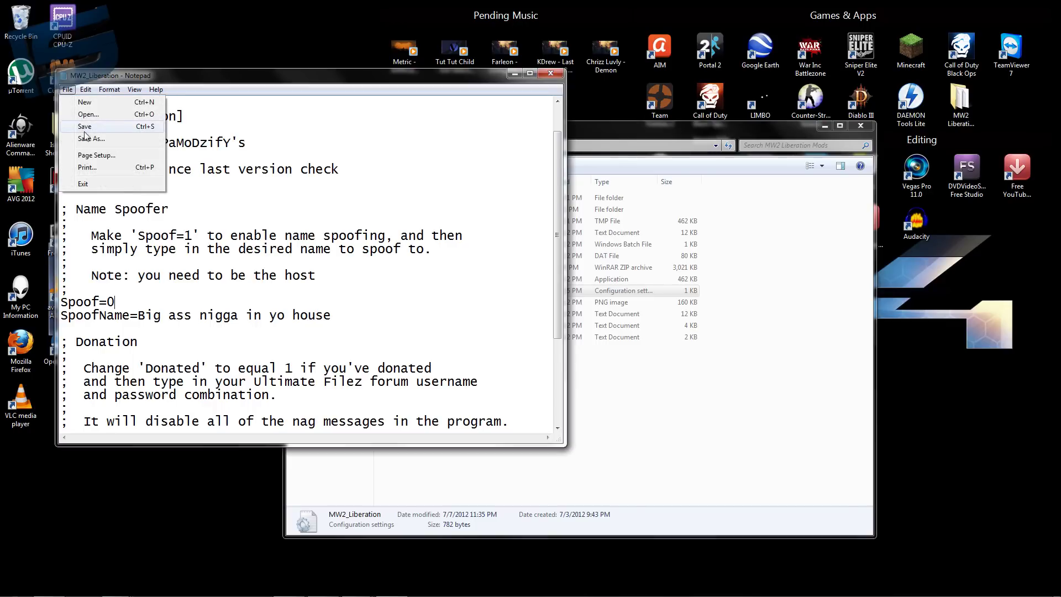
click(84, 128)
click(551, 74)
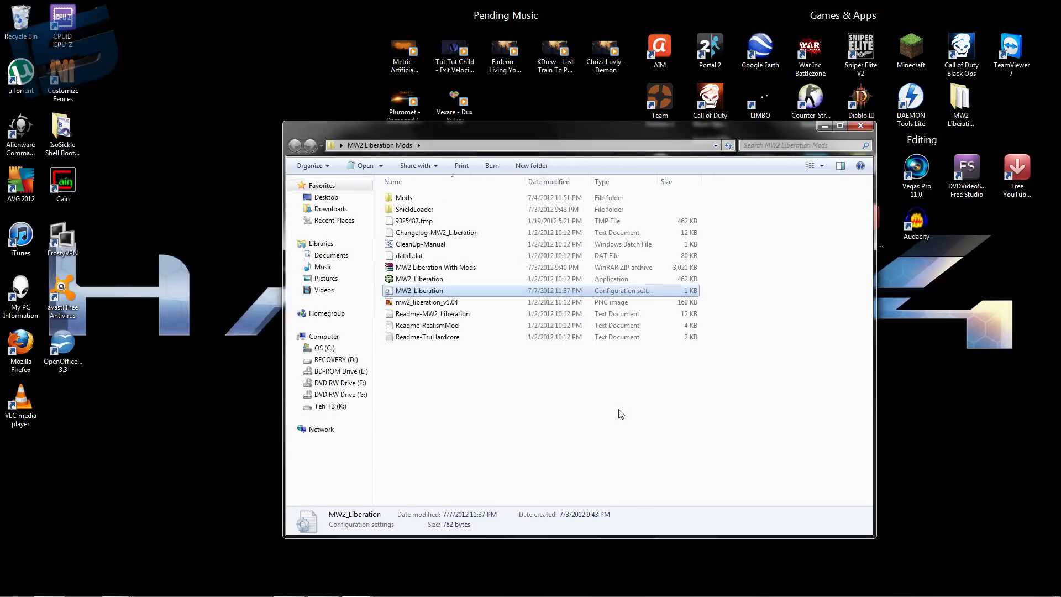
Run MW2_Liberation.exe as administrator and continue past the .NET error dialog
right_click(448, 284)
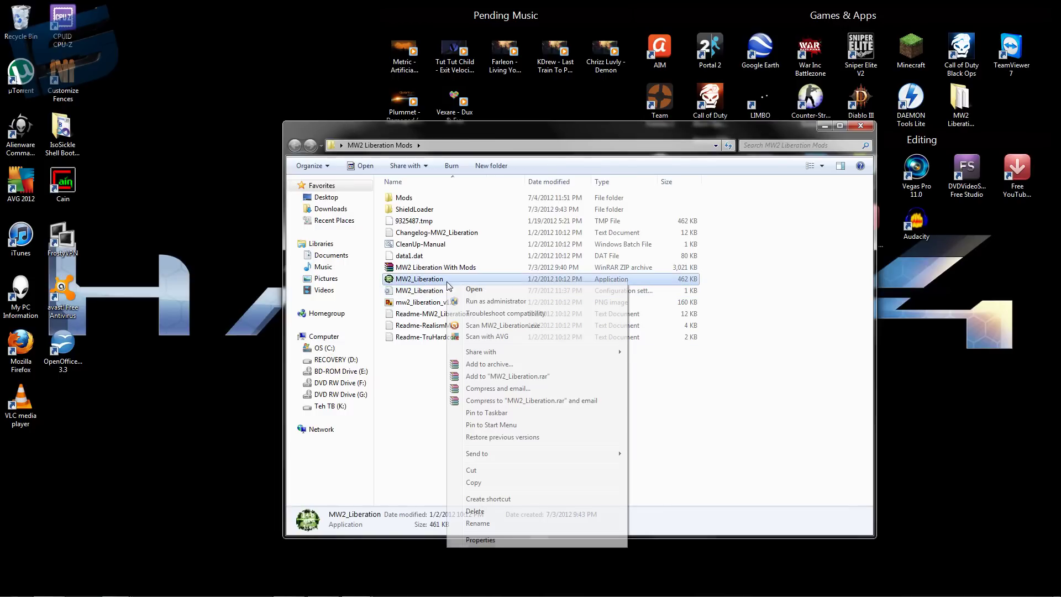
click(489, 303)
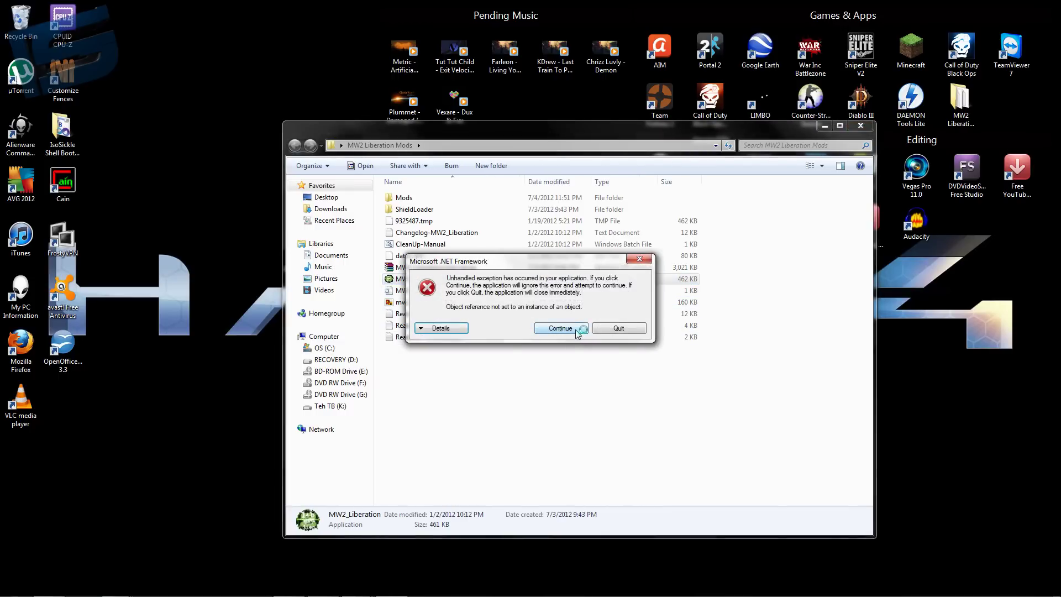
click(583, 329)
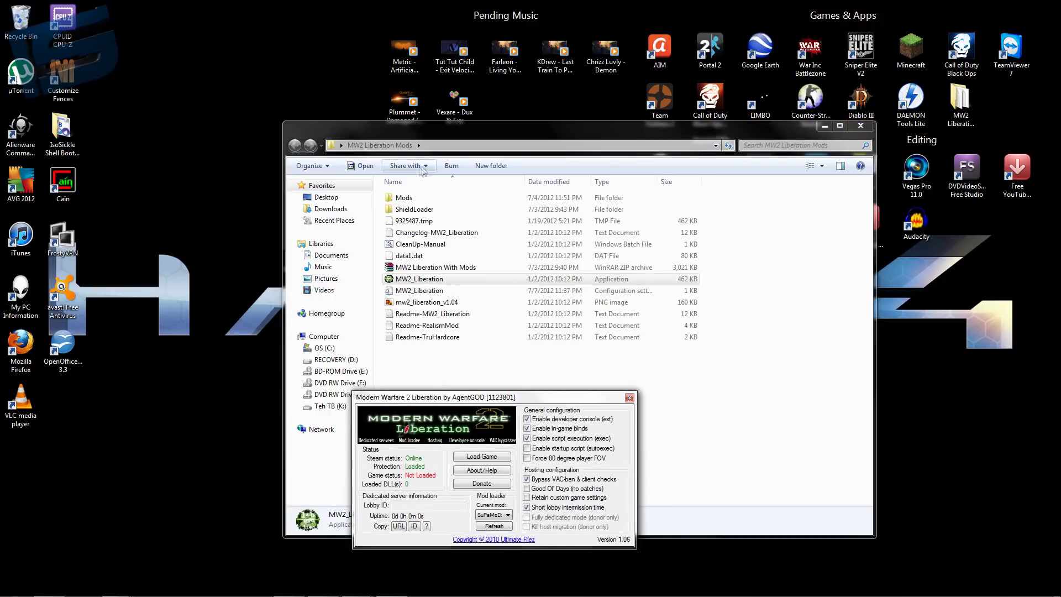
Check the Mods folder, recentre the launcher, and load the game with SuPaMoDzifY's mod
double_click(453, 199)
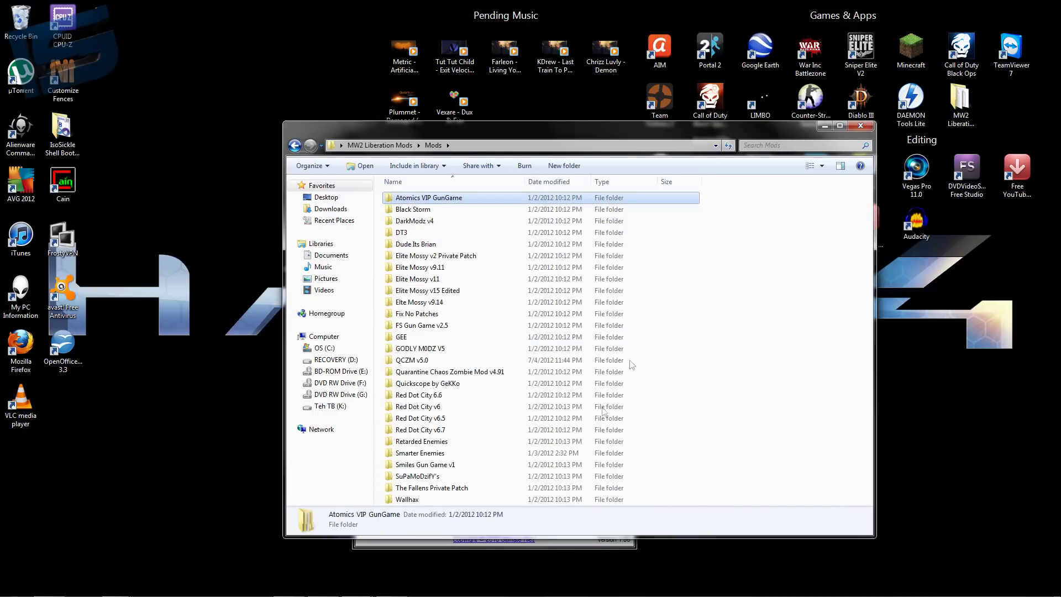
click(866, 127)
drag(560, 404, 591, 216)
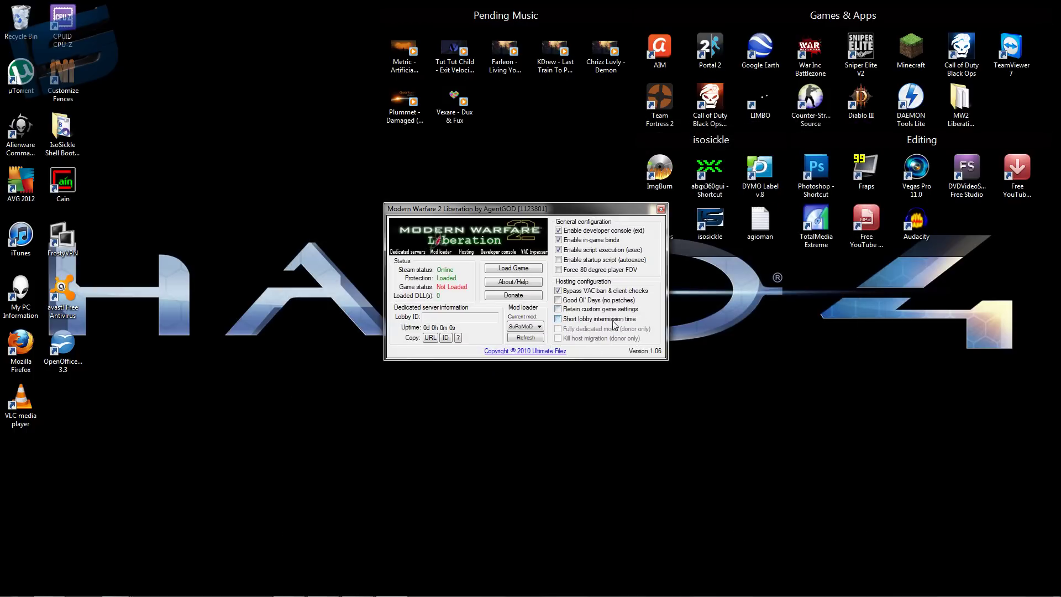
click(536, 327)
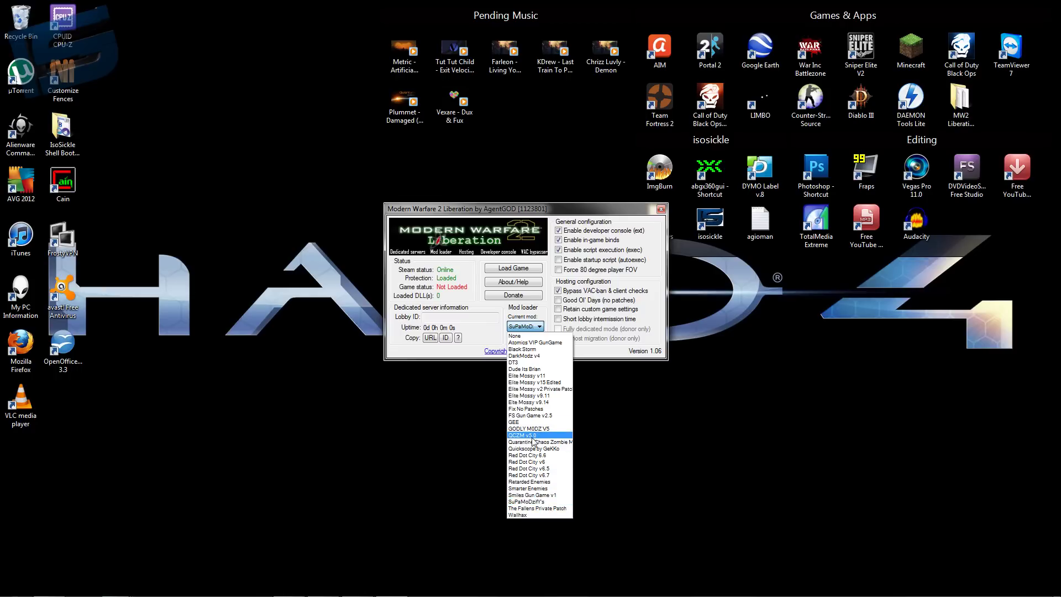
click(533, 329)
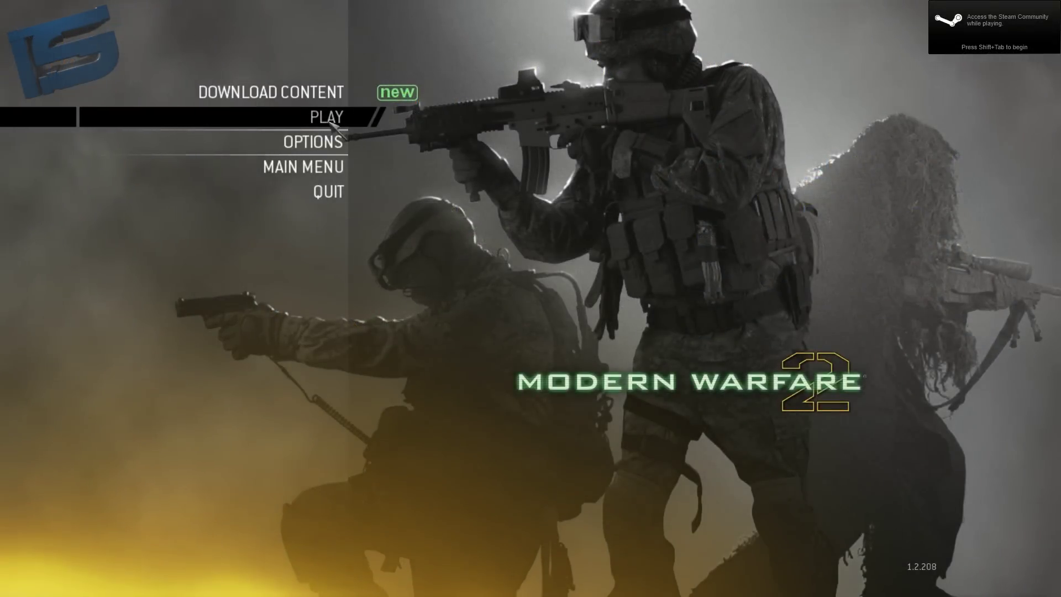
Start a private match on Afghan, join OpFor, and spawn with a class
click(331, 120)
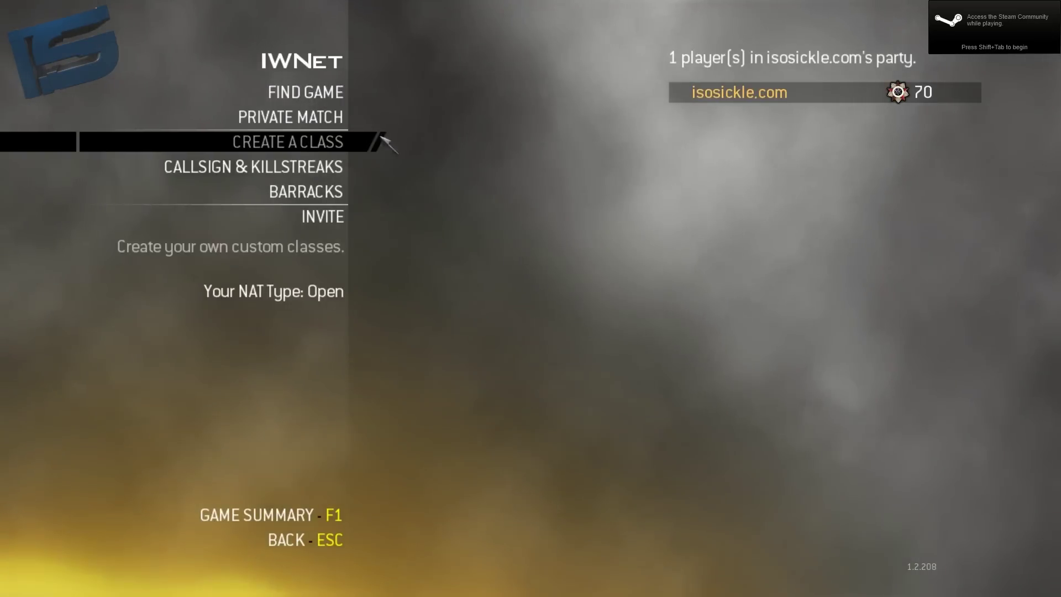
click(336, 121)
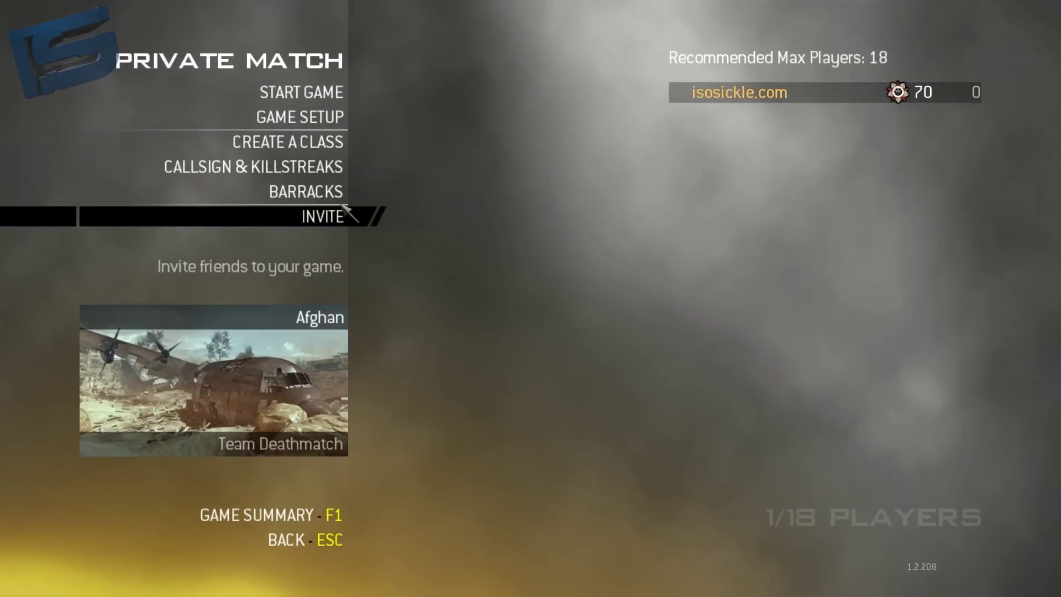
click(330, 94)
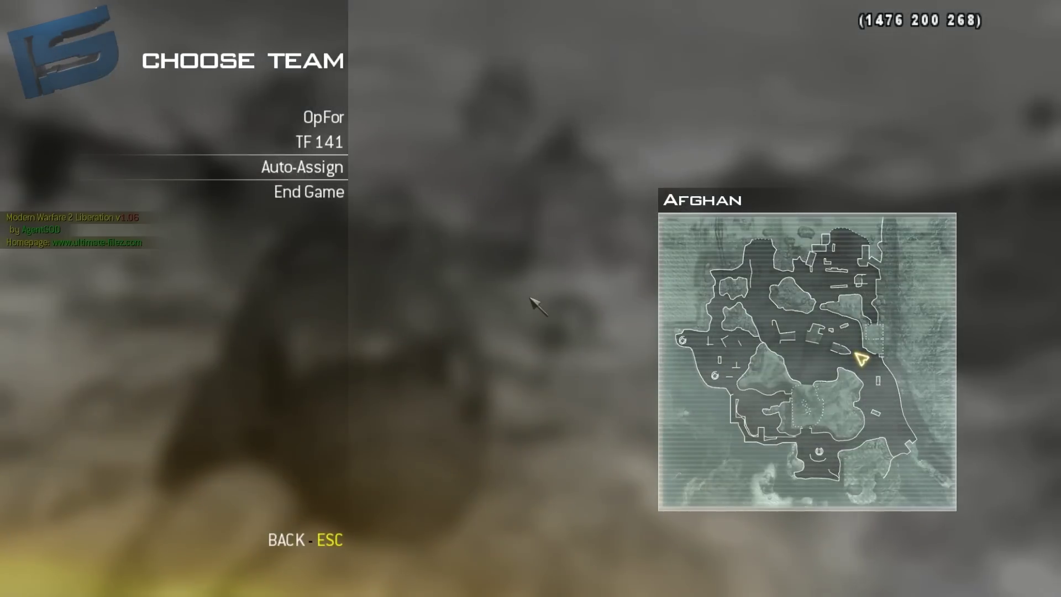
click(324, 117)
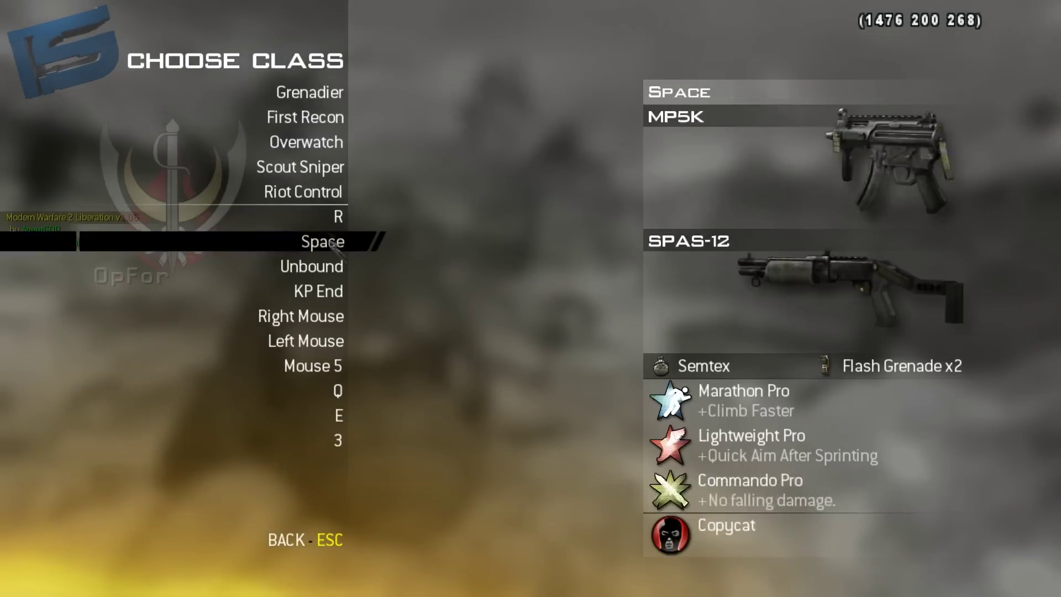
click(336, 270)
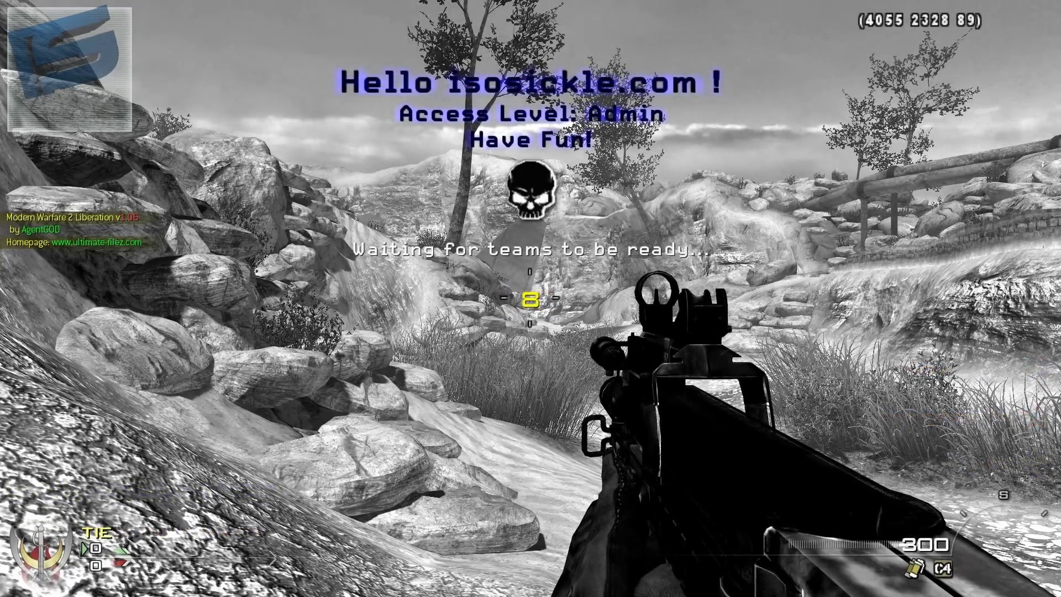
Open the mod menu and cycle its tabs to the Jesse Menu category list
key(n)
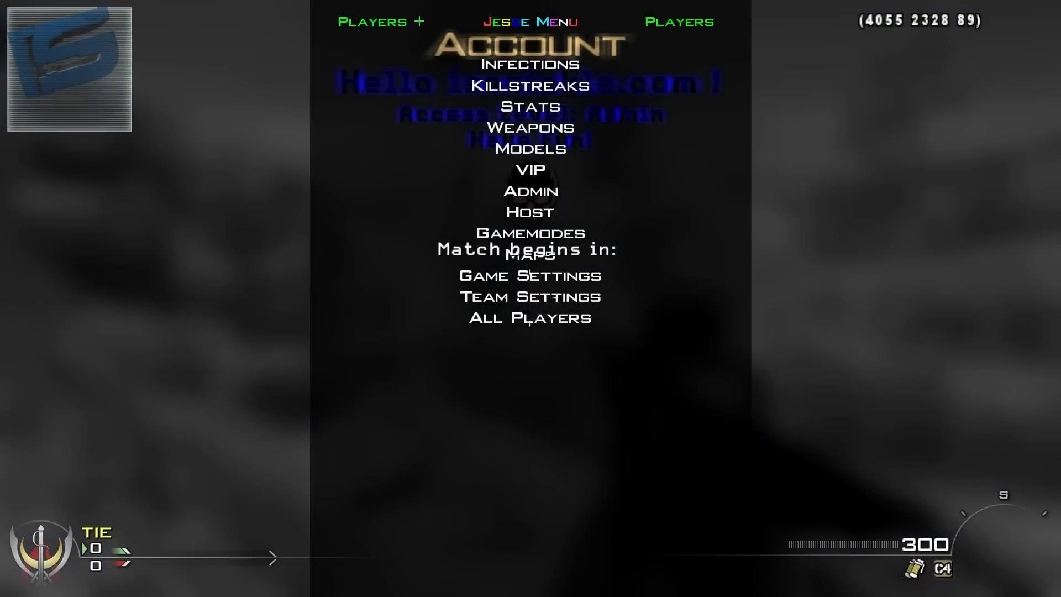
key(Down)
key(Down)
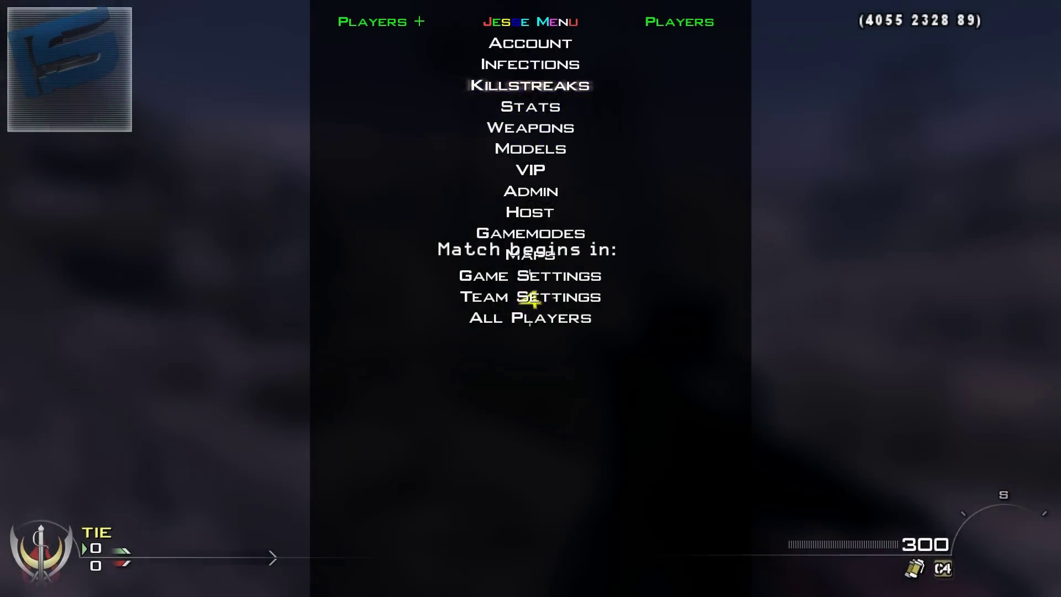
key(Down)
key(Down)
key(Down)
key(Right)
key(Left)
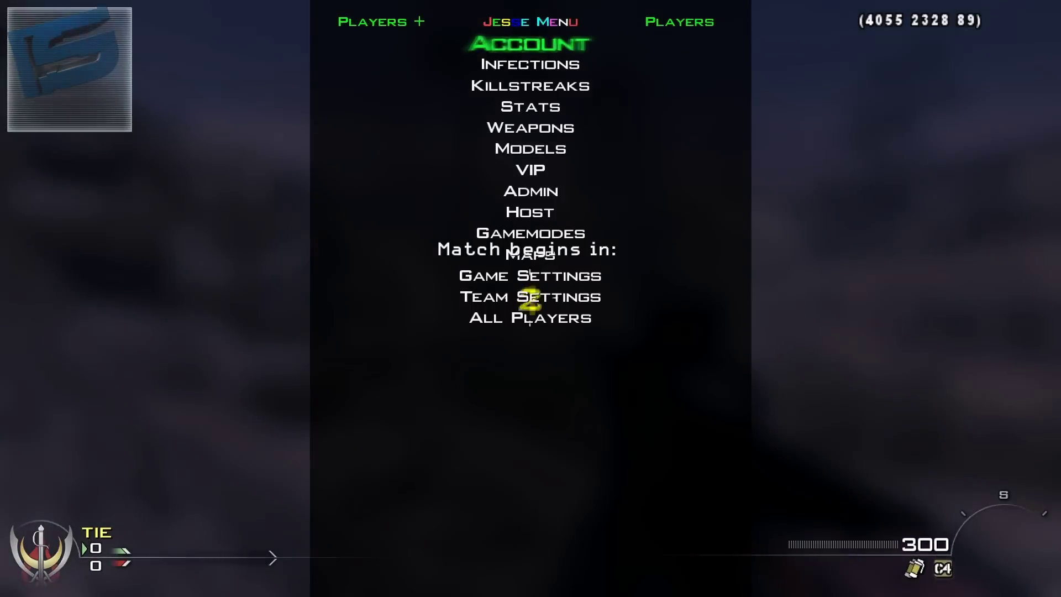
key(Right)
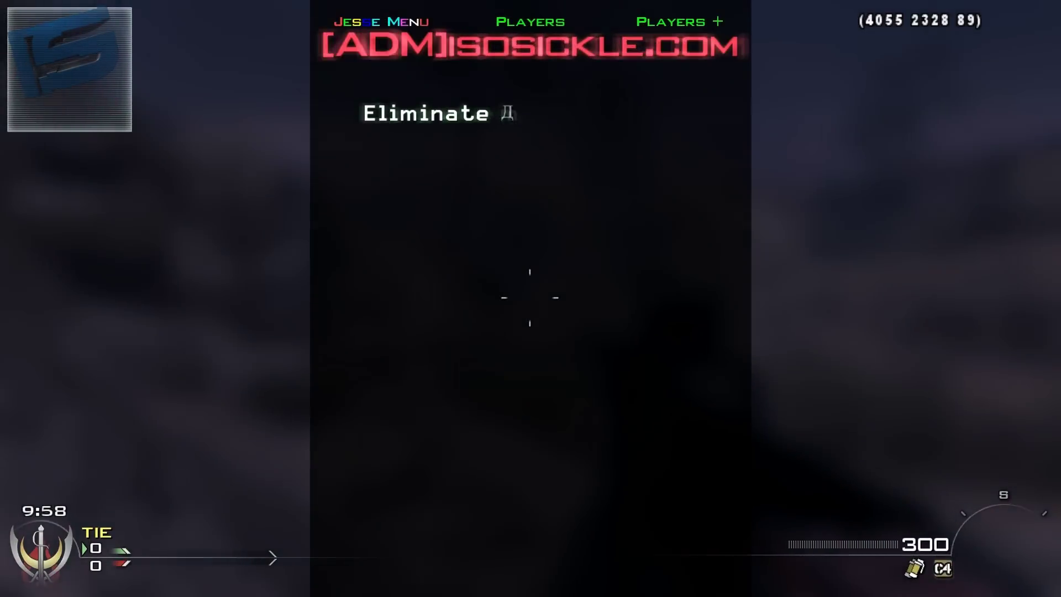
key(Right)
key(Right)
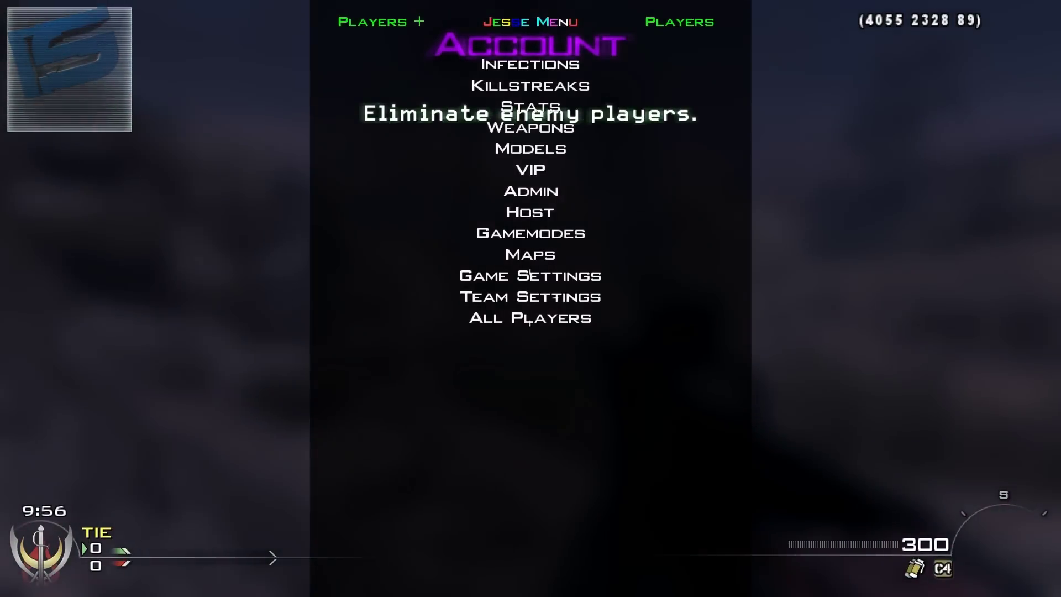
key(Right)
key(Right)
key(Right)
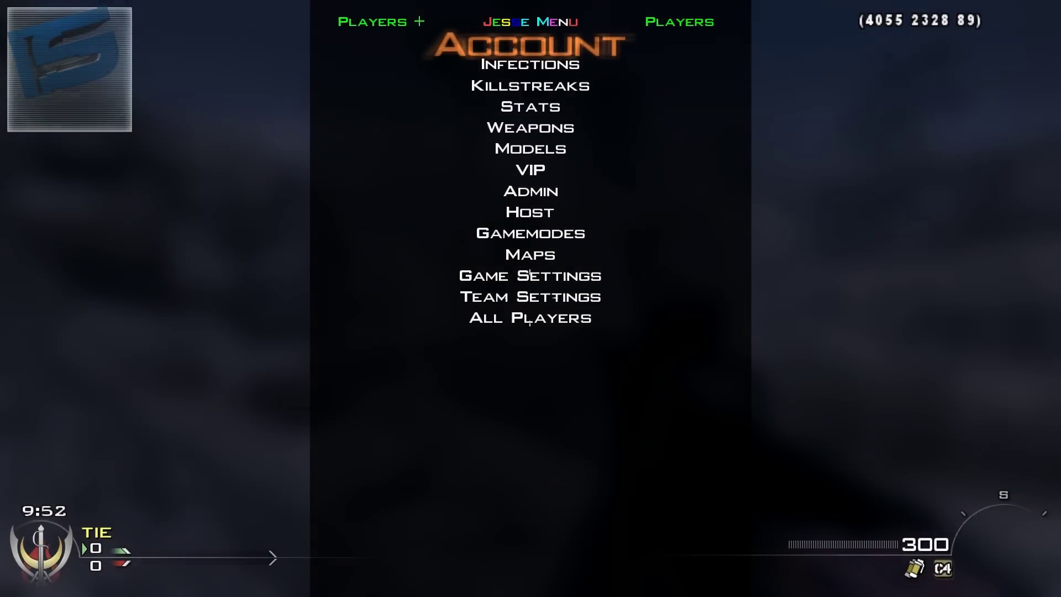
Scroll down the Jesse Menu categories toward Admin, stopping back at Models
key(Down)
key(Down)
key(Down)
key(Down)
key(Down)
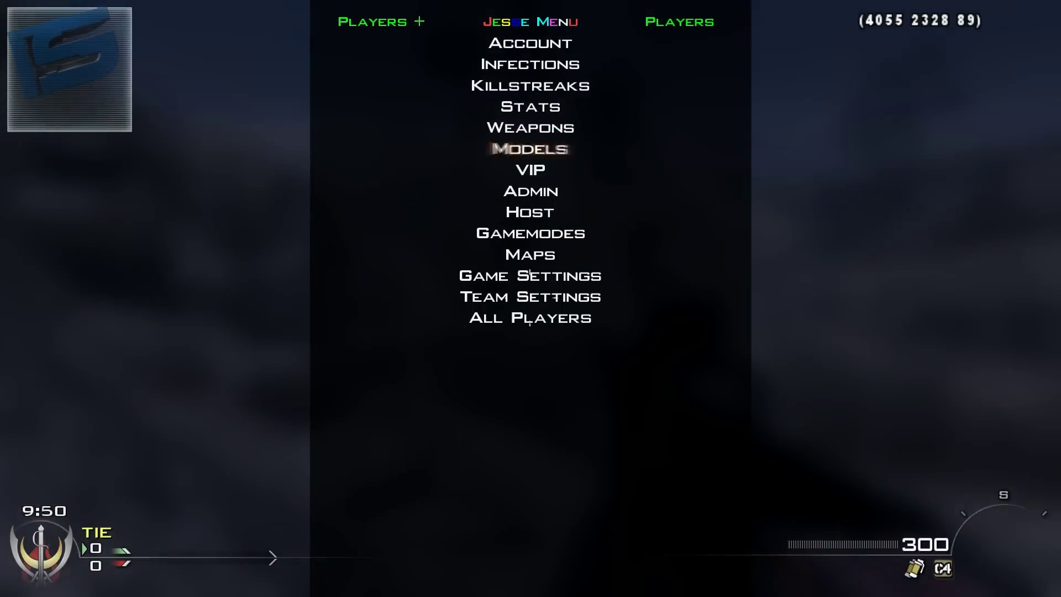
key(Down)
key(Down)
key(Up)
key(Up)
key(Up)
key(Up)
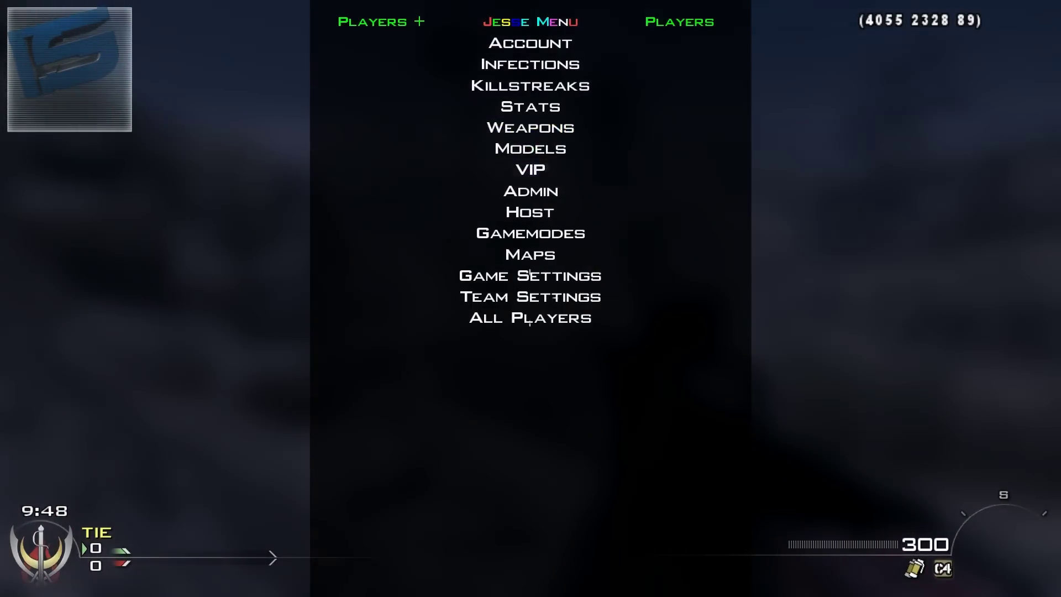
key(Down)
key(Down)
key(Down)
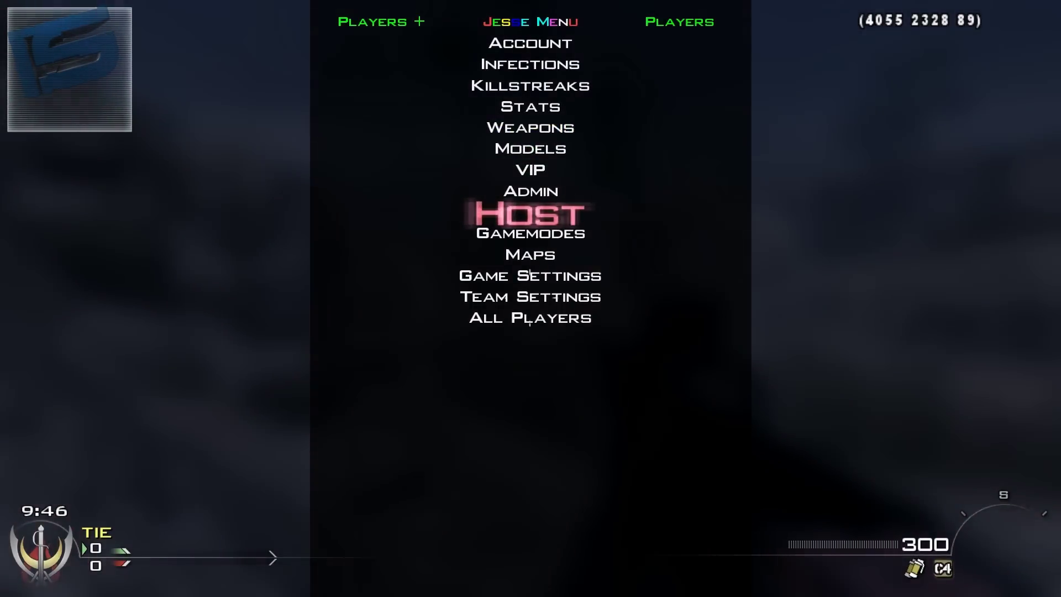
Browse the Admin options down to Change Team, then back out to the main list
key(Up)
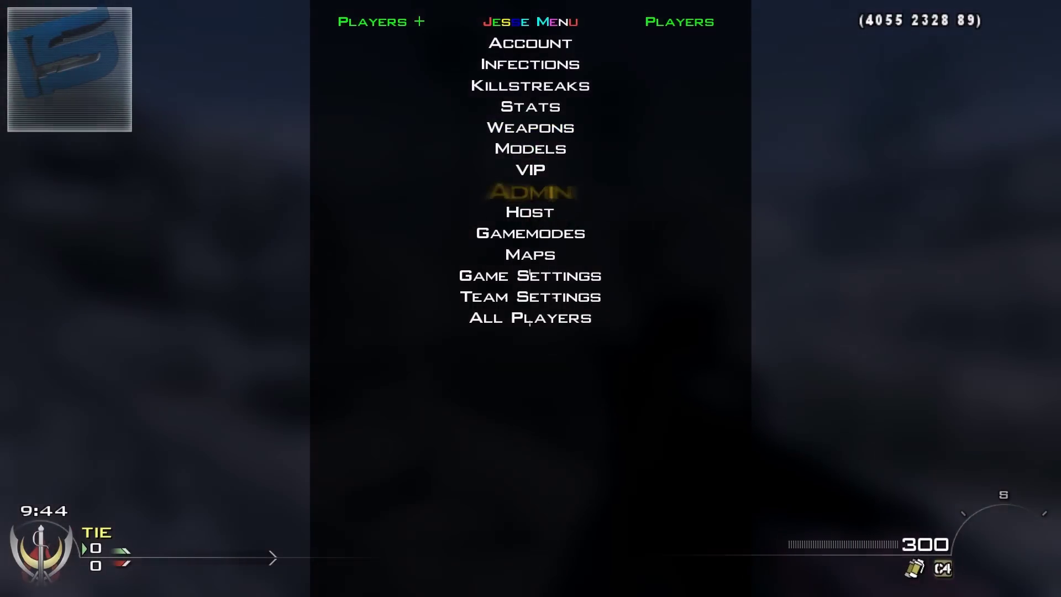
key(Return)
key(Down)
key(Down)
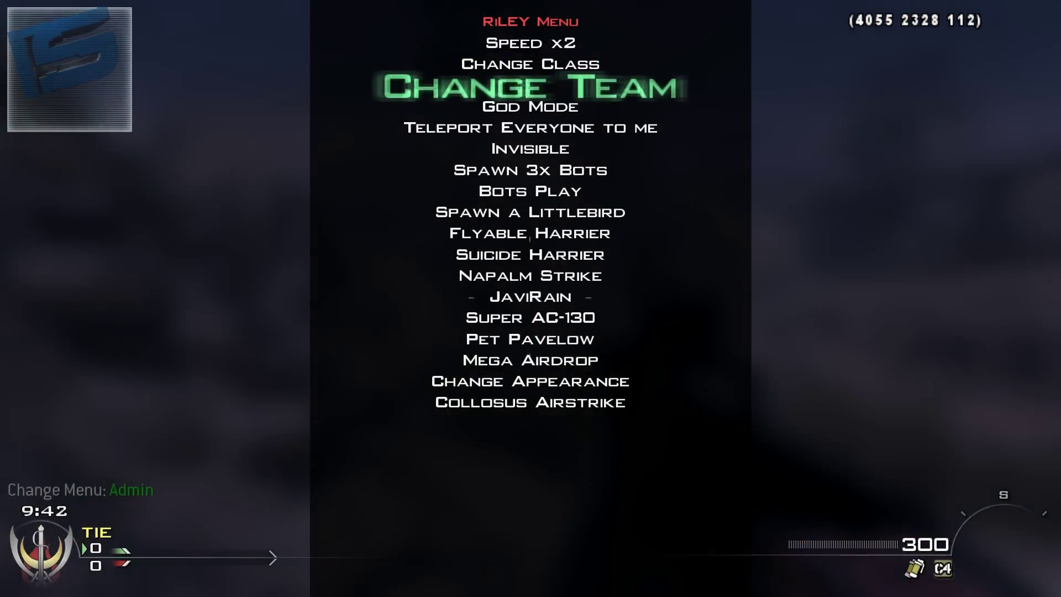
key(Escape)
Turn on Ranked Match and Force Host in the Host options, then close the menu
key(Down)
key(Return)
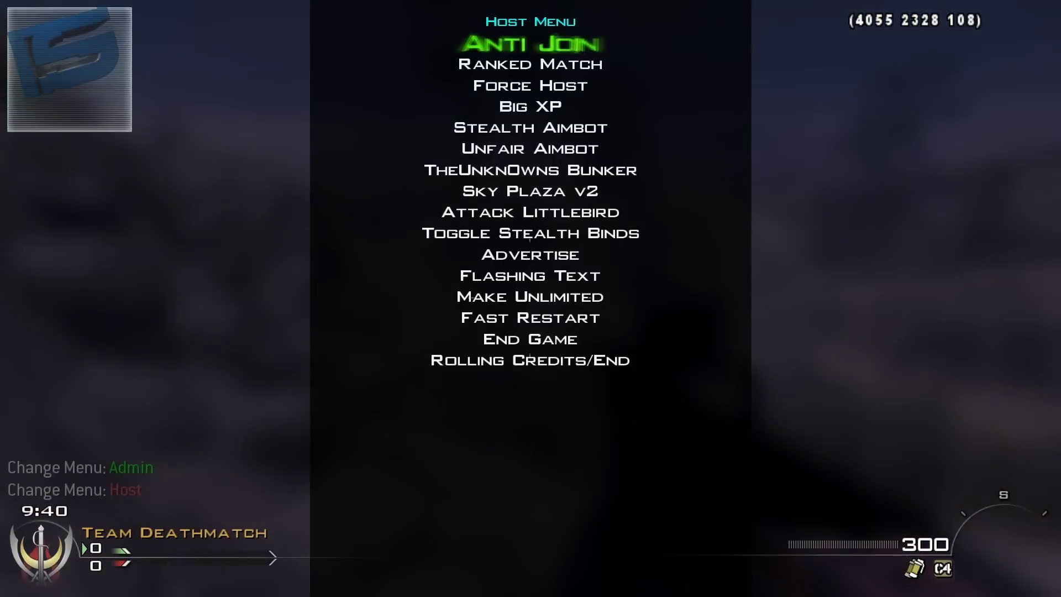
key(Down)
key(Return)
key(Down)
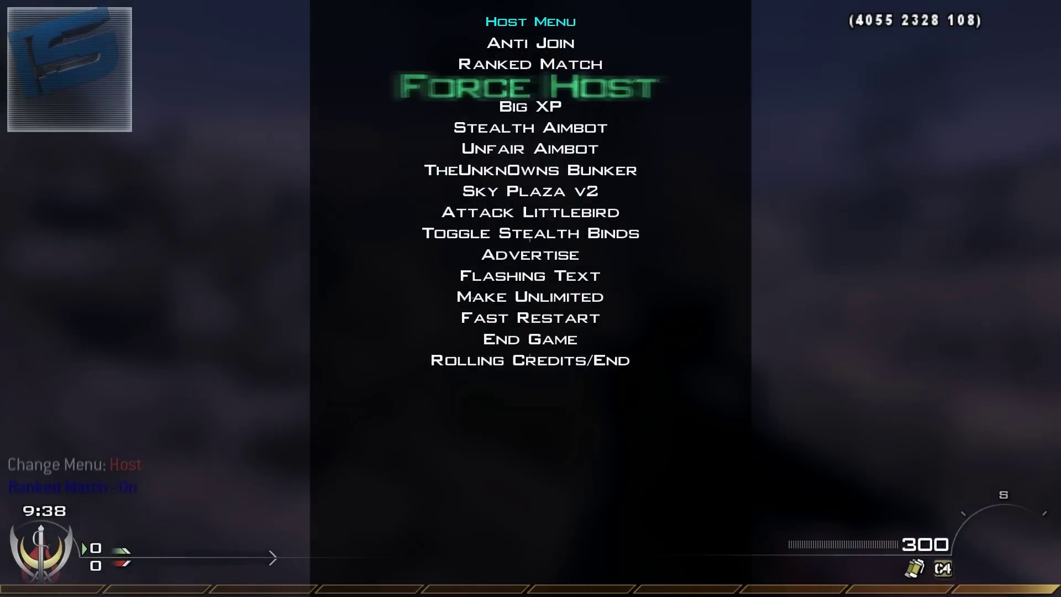
key(Return)
key(Up)
key(Up)
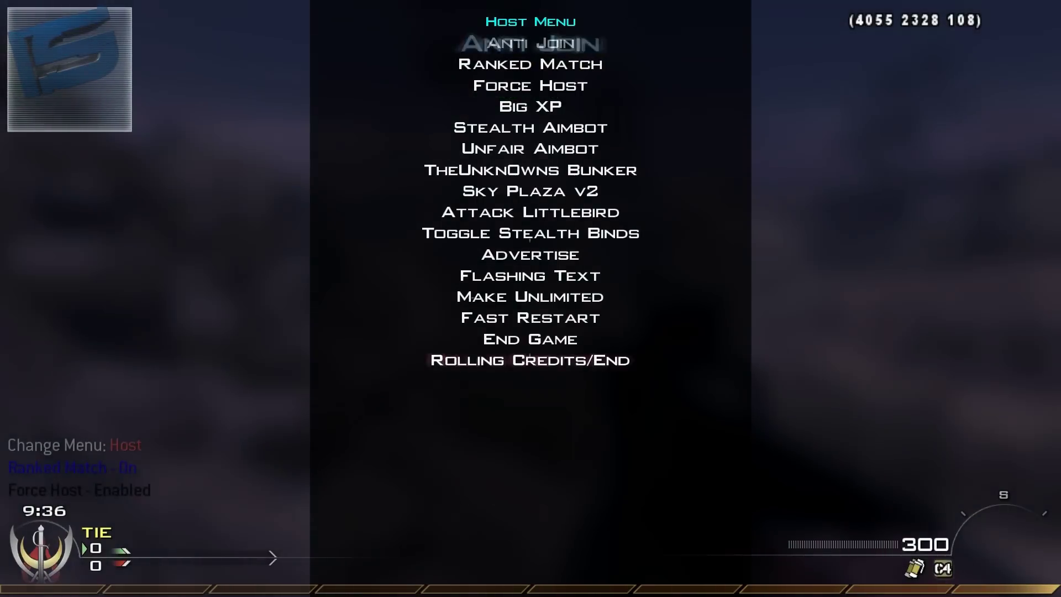
key(Up)
key(Up)
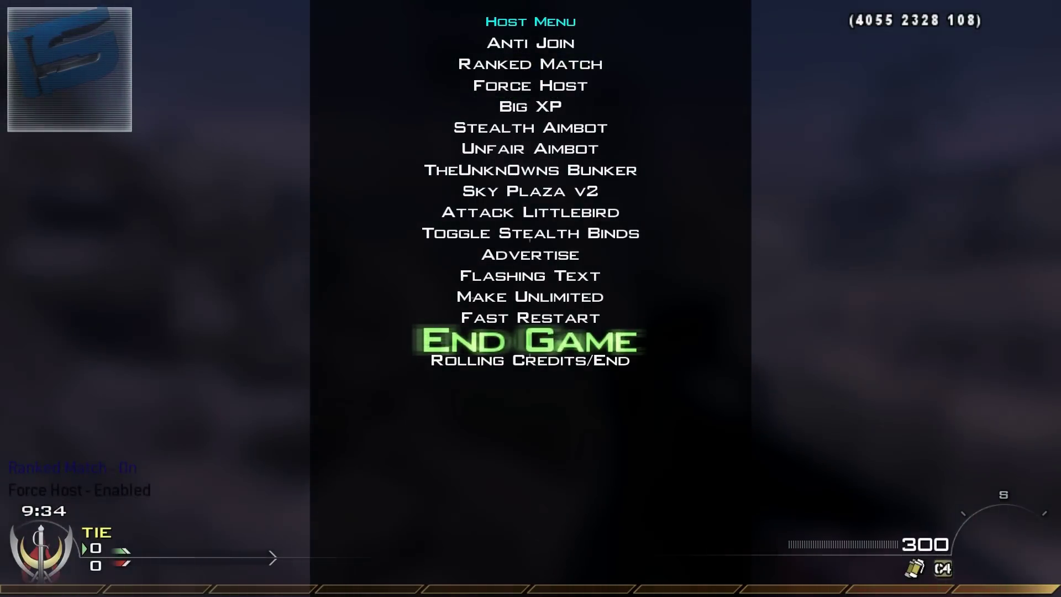
key(Escape)
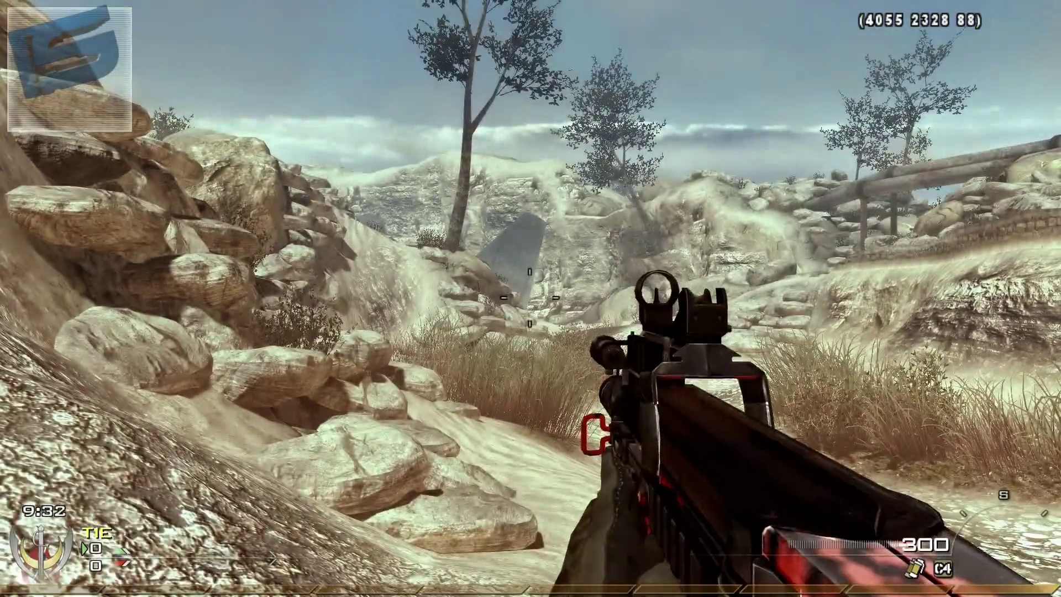
Turn God Mode off and Infinite Ammo on, and toggle Performance Tweaks and team twice each
key(w)
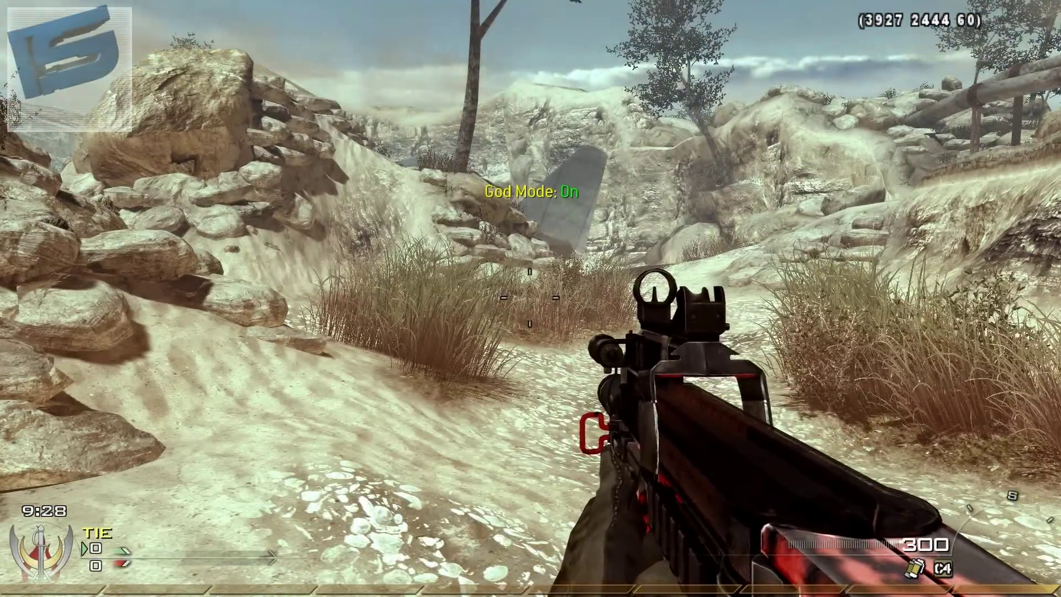
key(g)
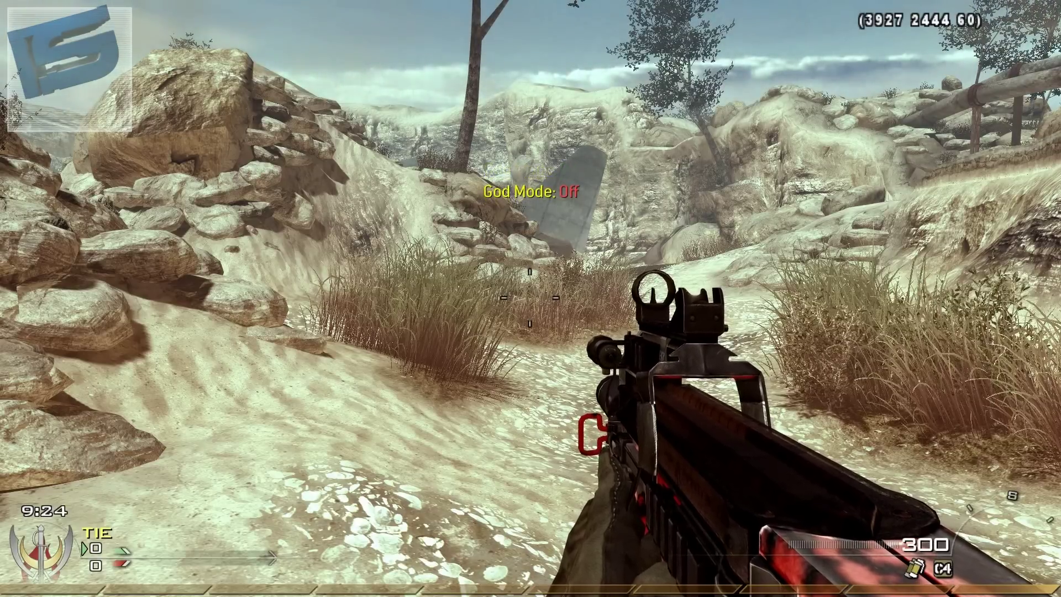
key(i)
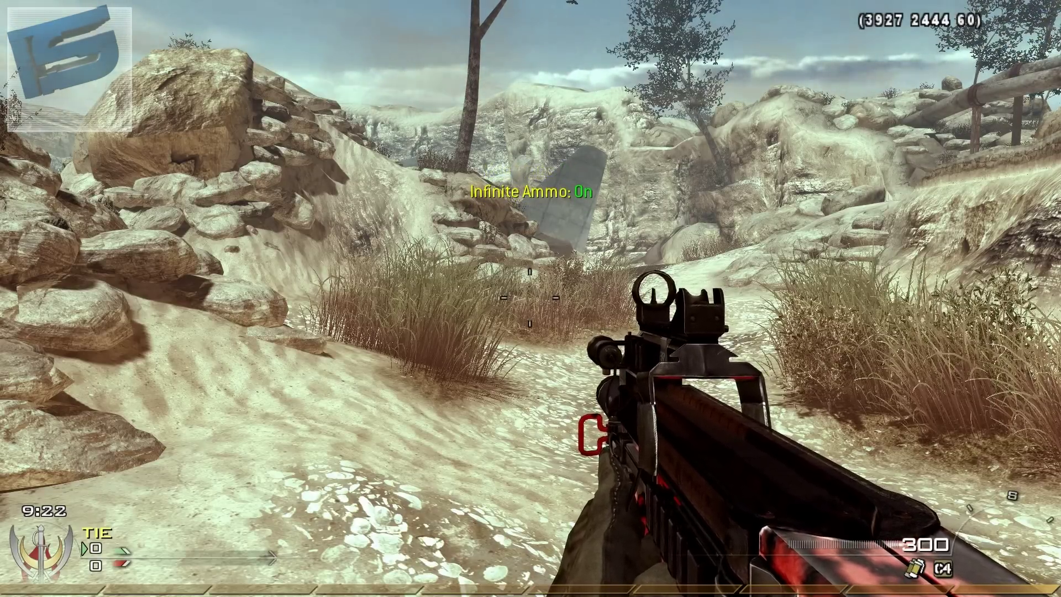
key(p)
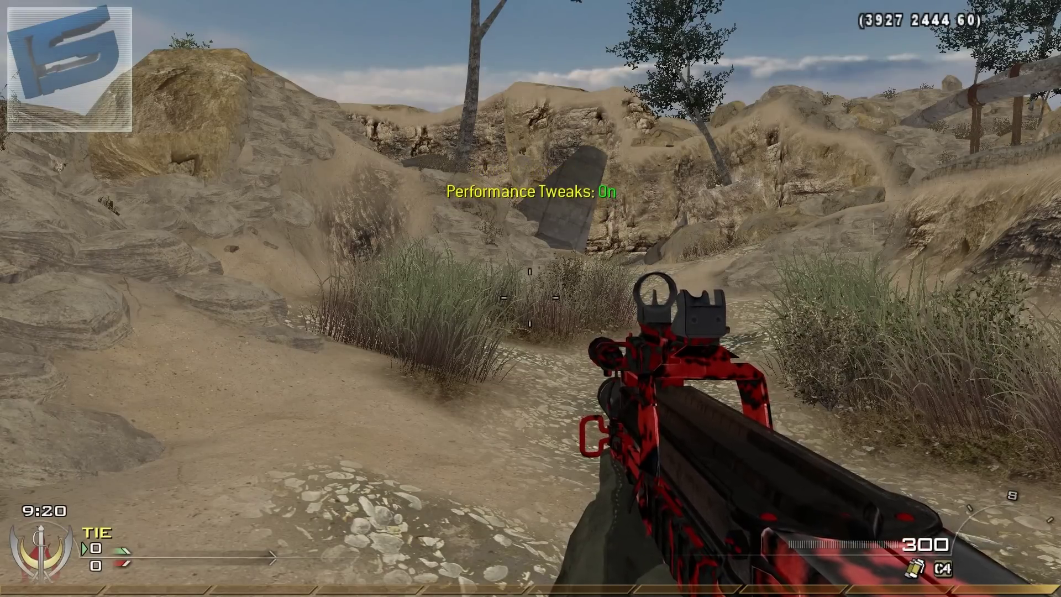
key(p)
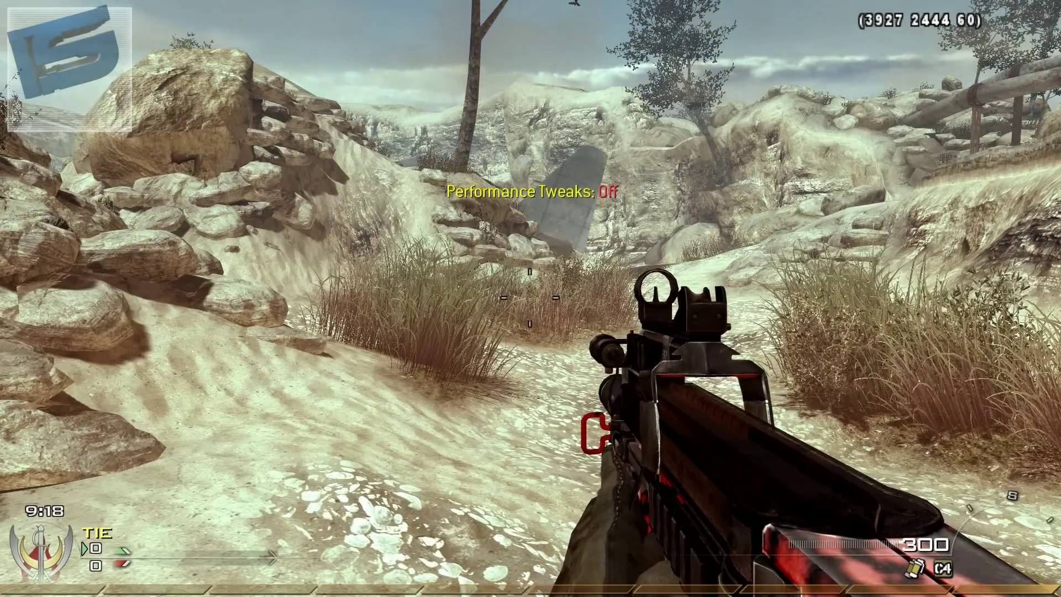
key(t)
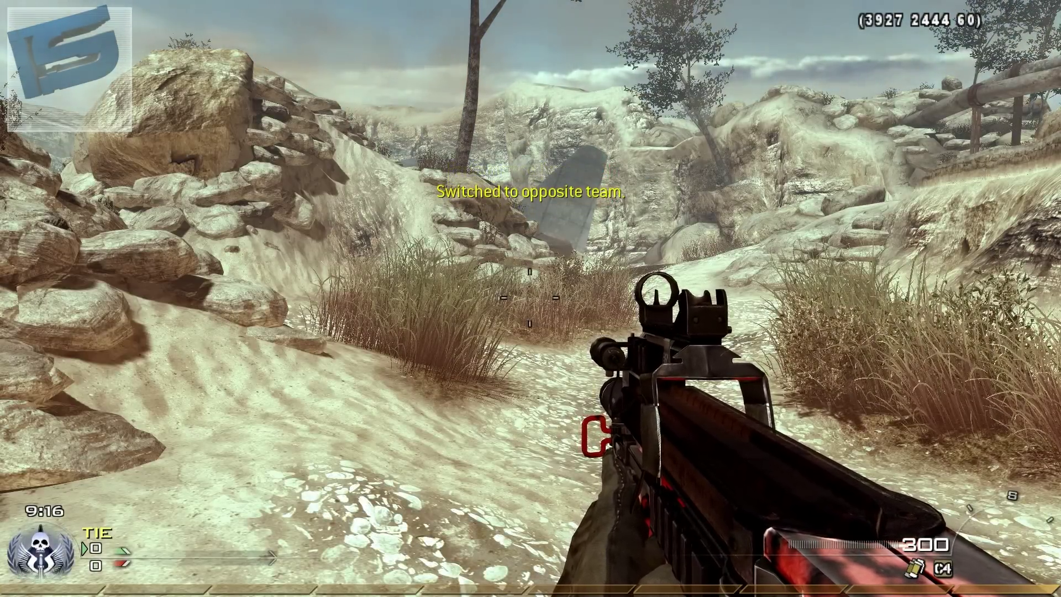
key(t)
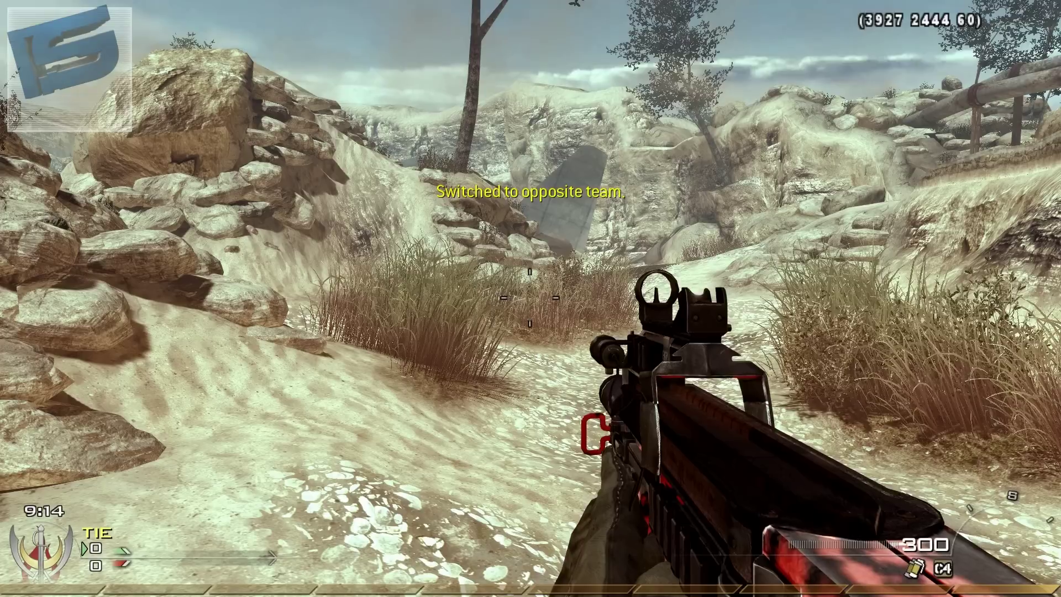
Turn on Rapid Fire and Rapid Fire Akimbo, and turn Rapid Fire with Jitter off
key(r)
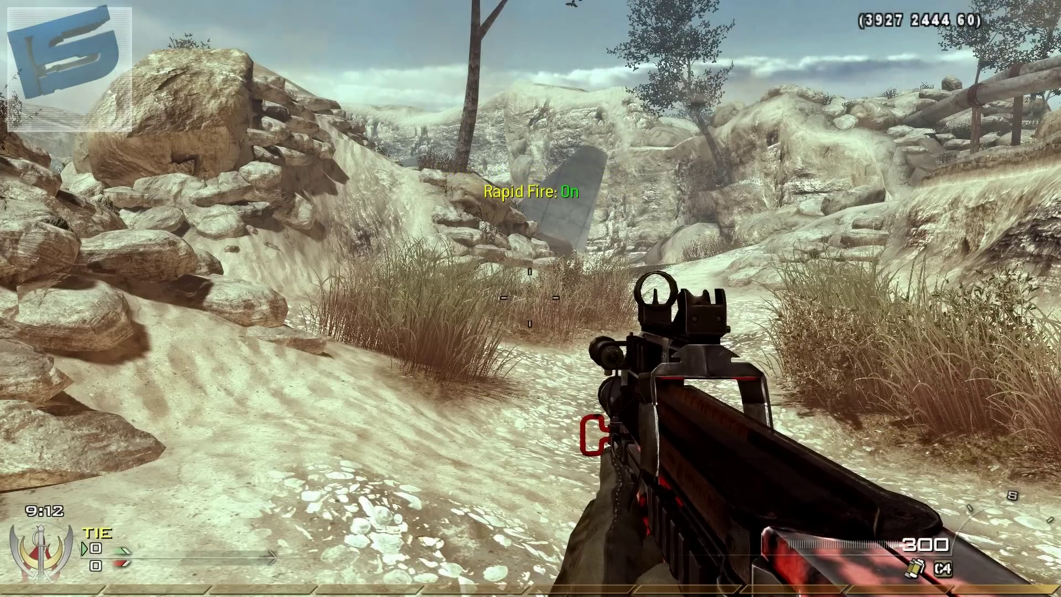
key(y)
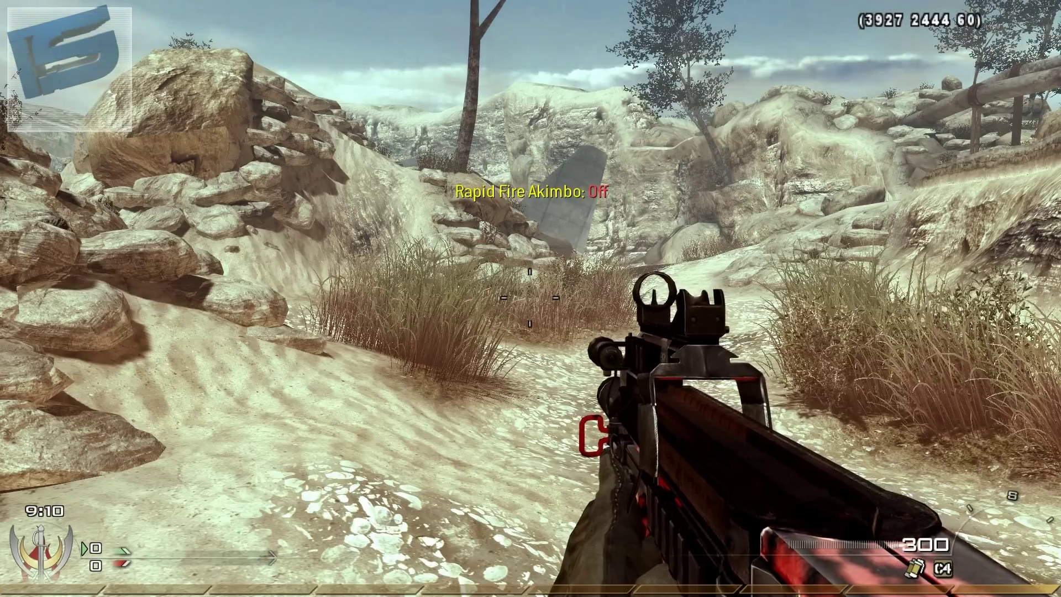
key(y)
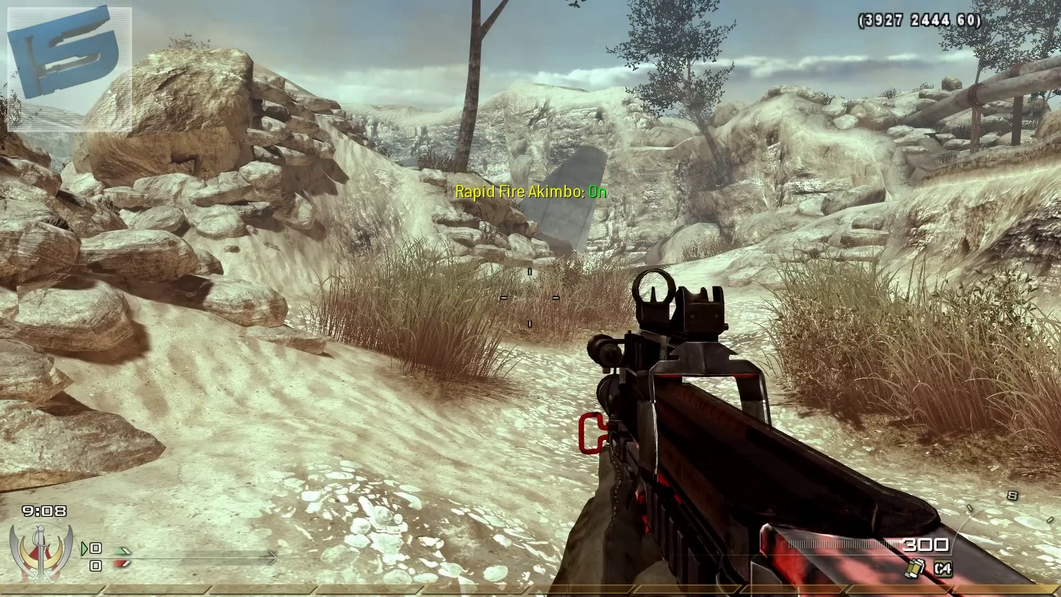
key(j)
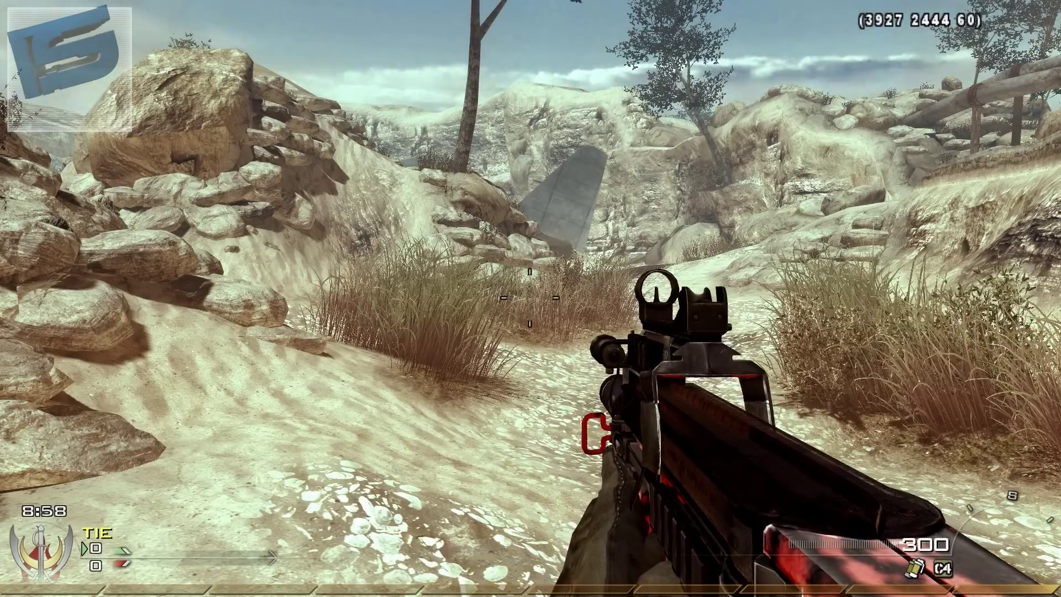
Cycle the installed mods past Elite Mossy and FS Gun Game v2.5 to GODLY MODZ V5
key(n)
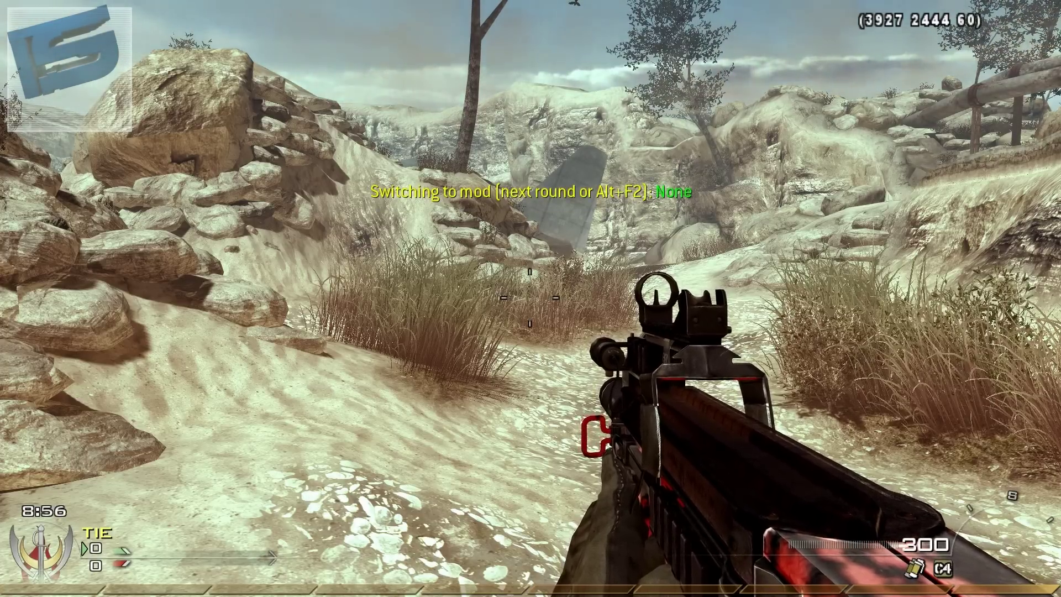
key(n)
key(n)
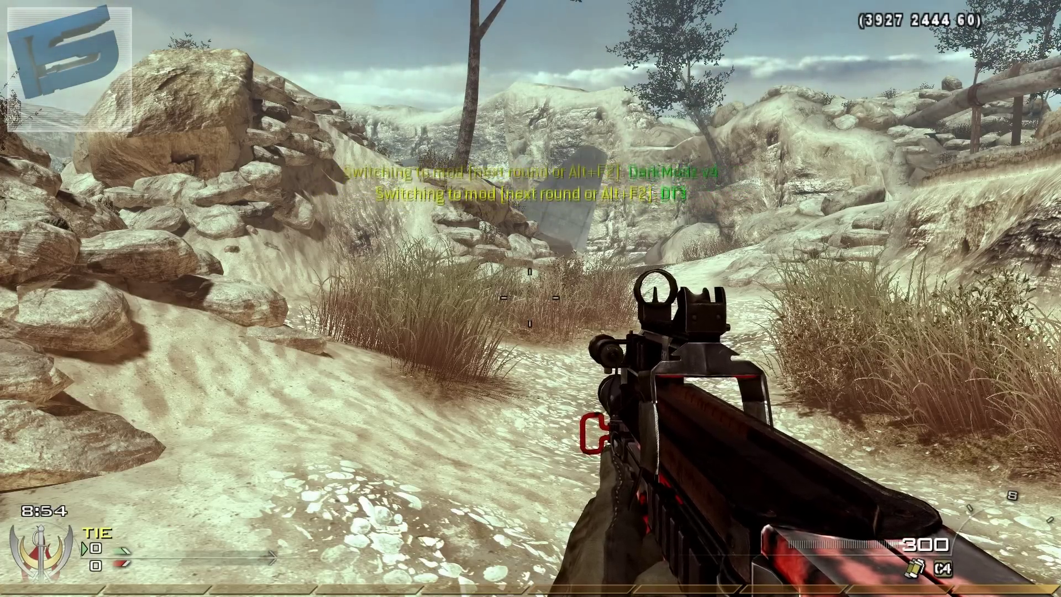
key(n)
key(n)
key(n)
key(n)
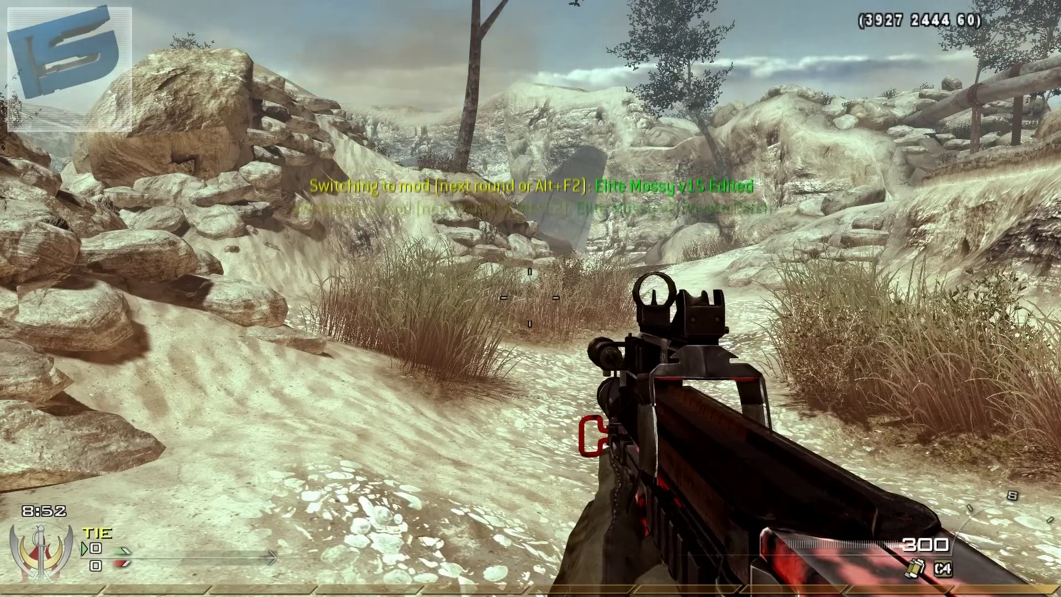
key(n)
key(n)
key(n)
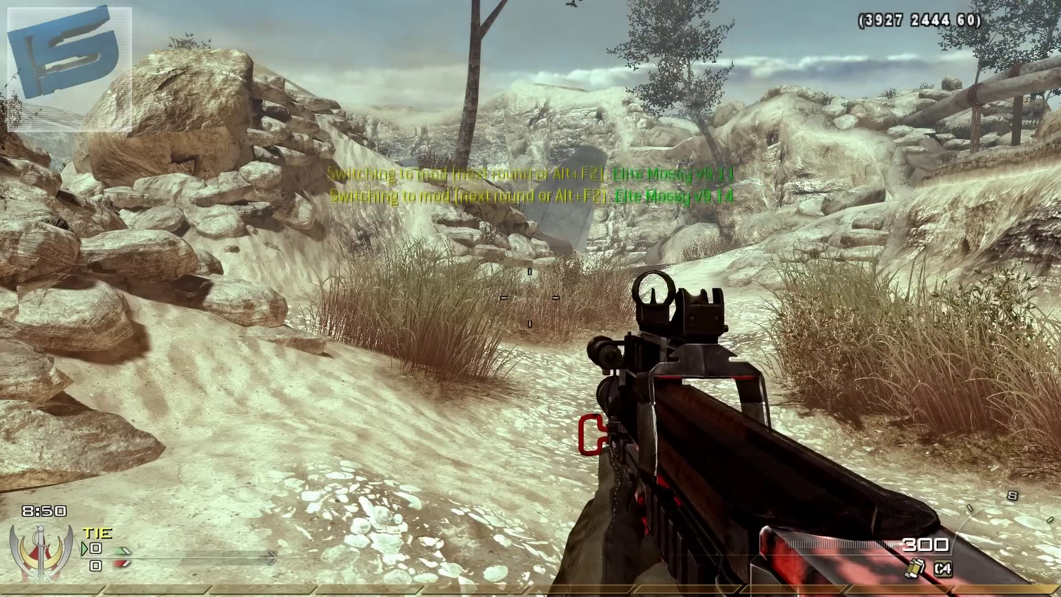
key(n)
key(n)
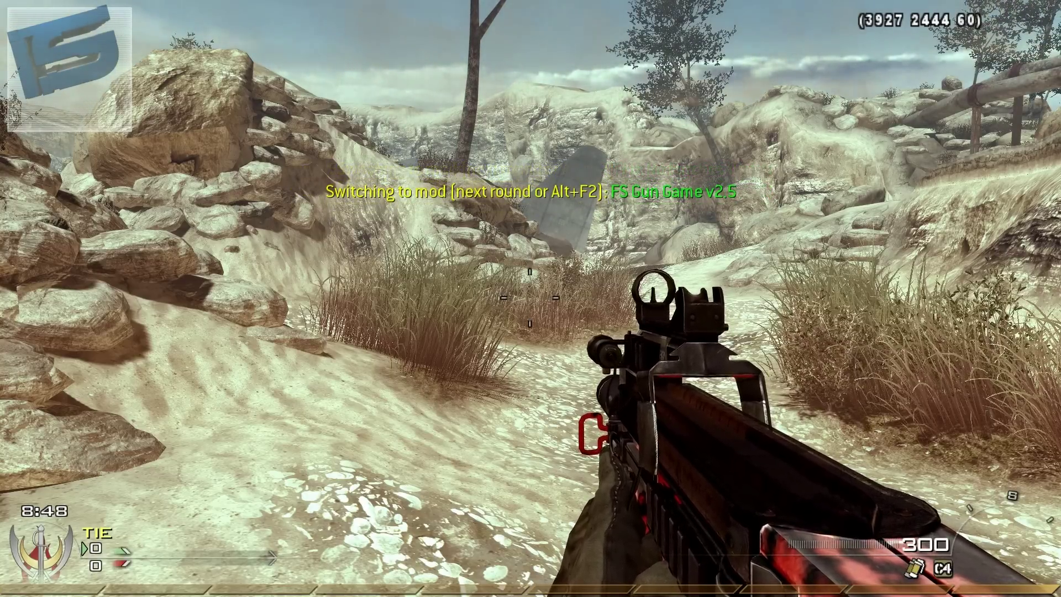
key(n)
key(n)
key(n)
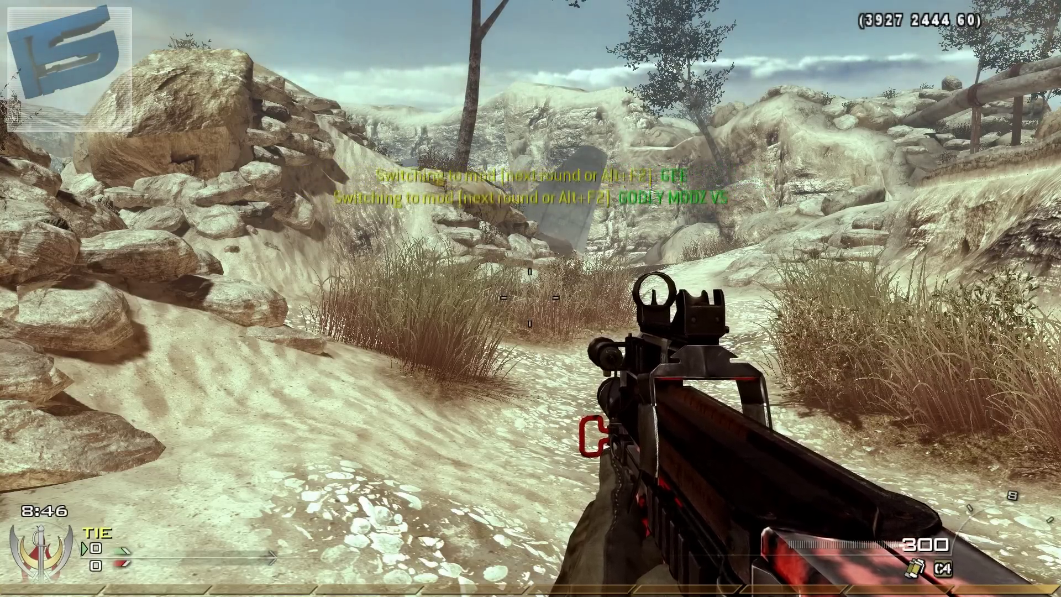
key(n)
key(n)
key(n)
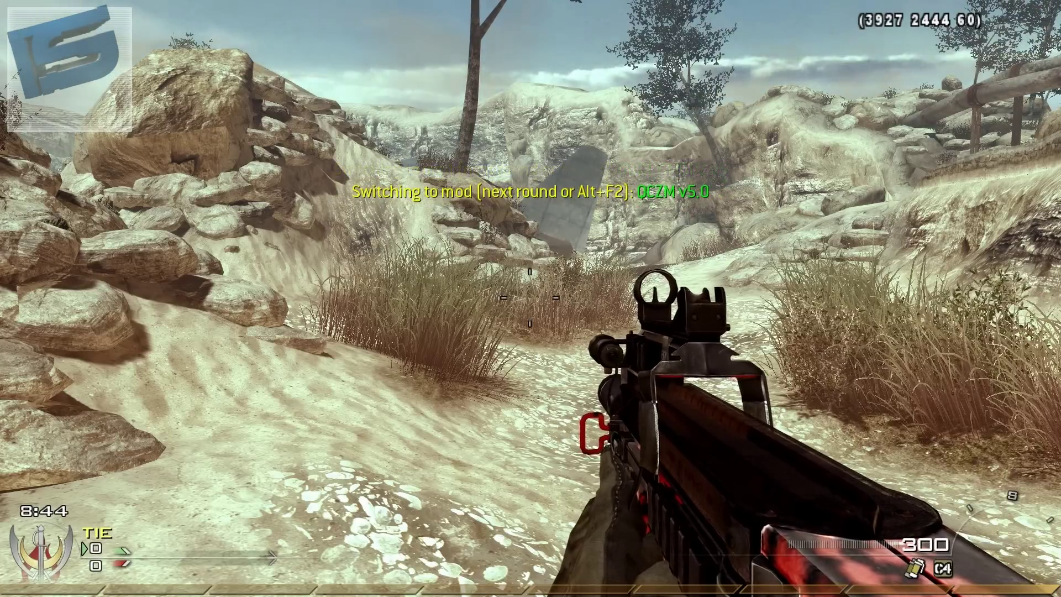